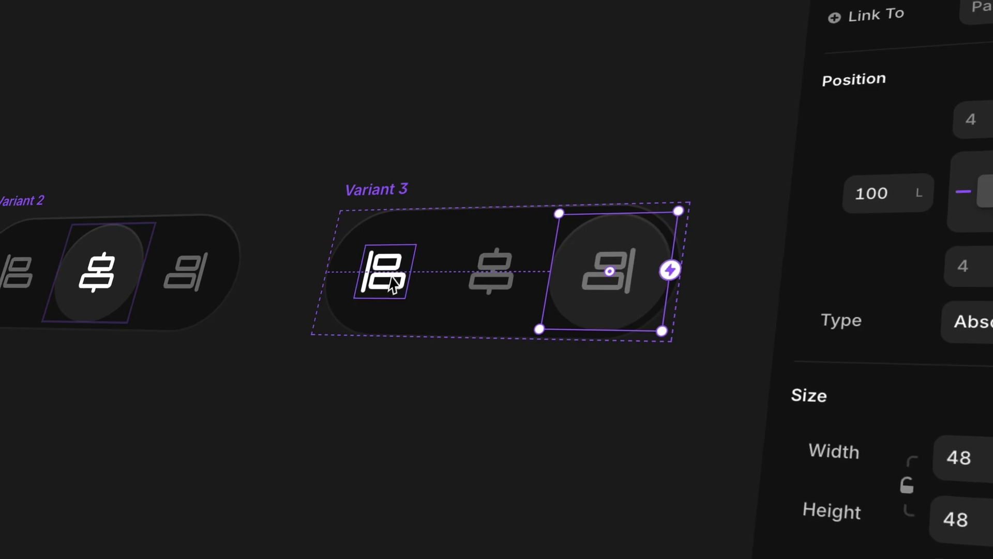
click(388, 279)
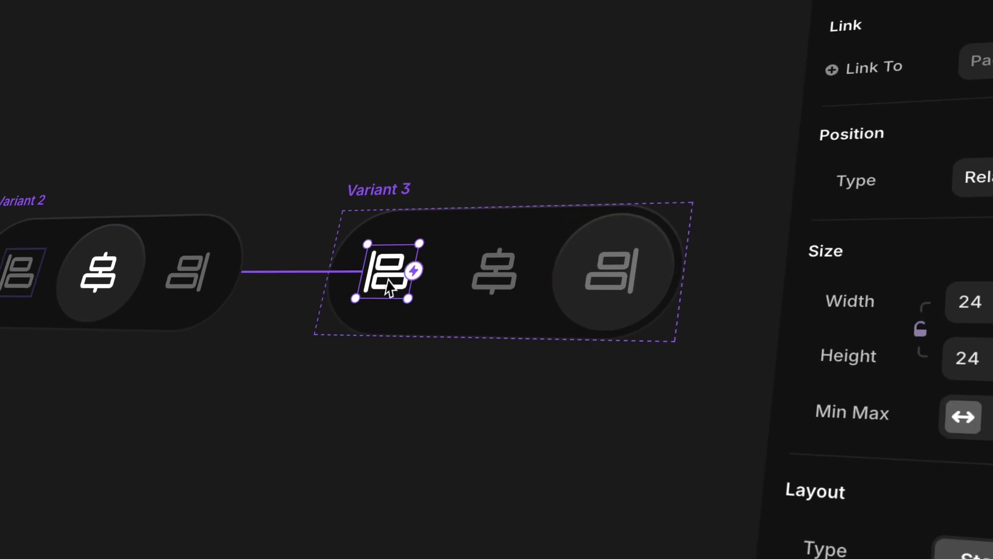
click(613, 274)
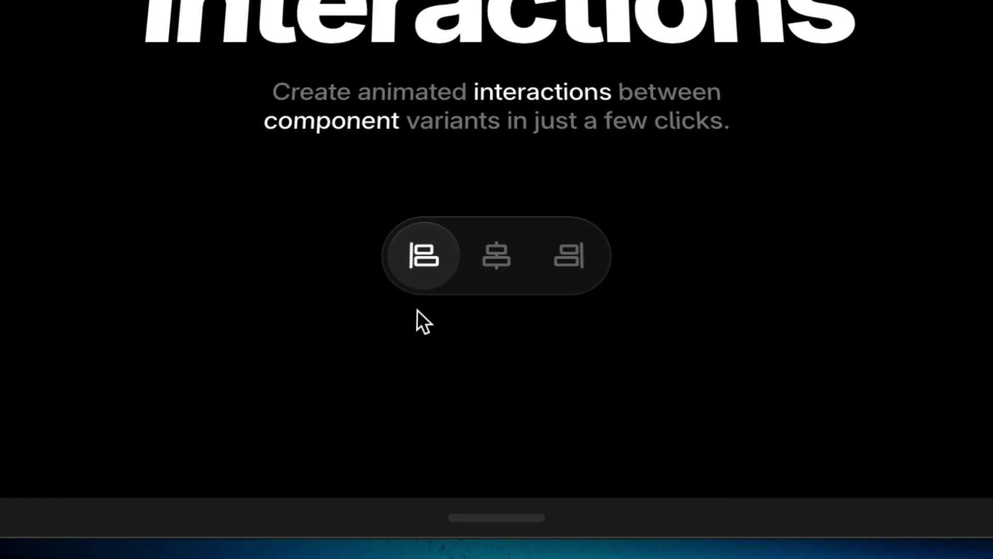
click(494, 275)
click(568, 276)
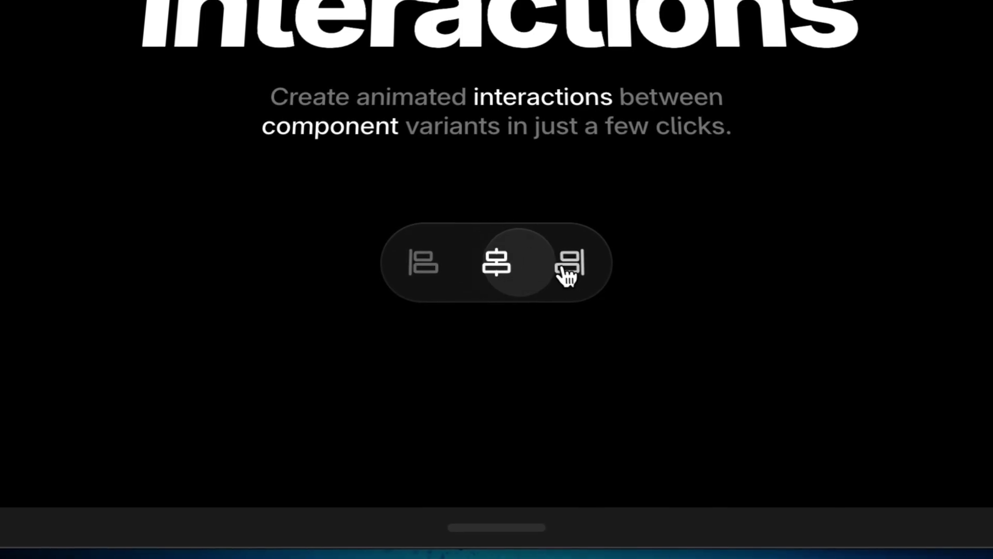
click(504, 280)
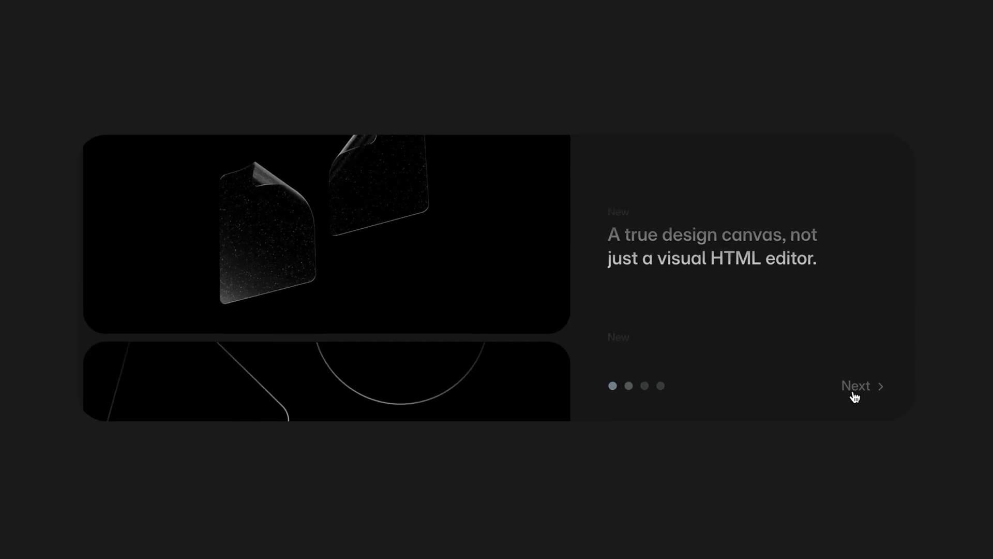
click(856, 397)
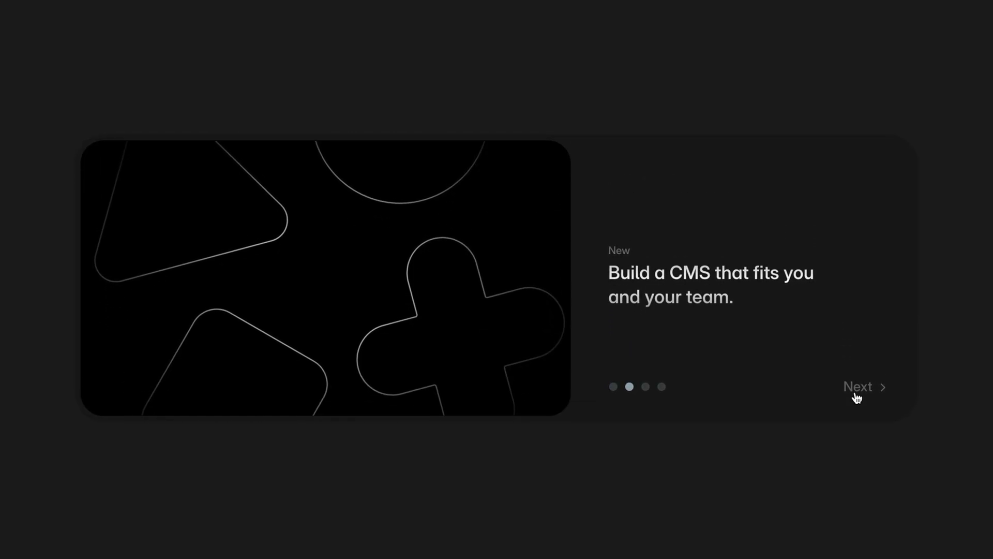
click(856, 398)
drag(300, 284, 797, 300)
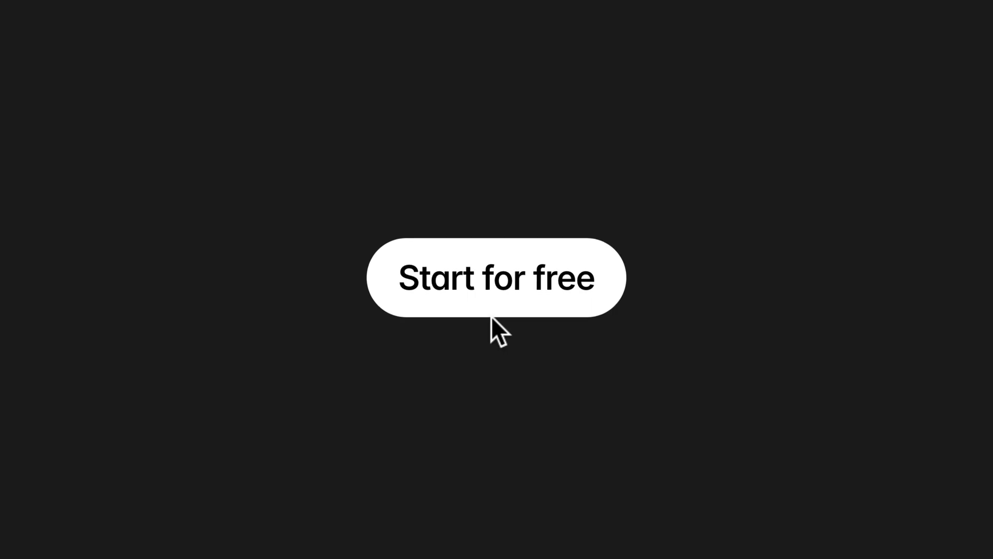
click(491, 312)
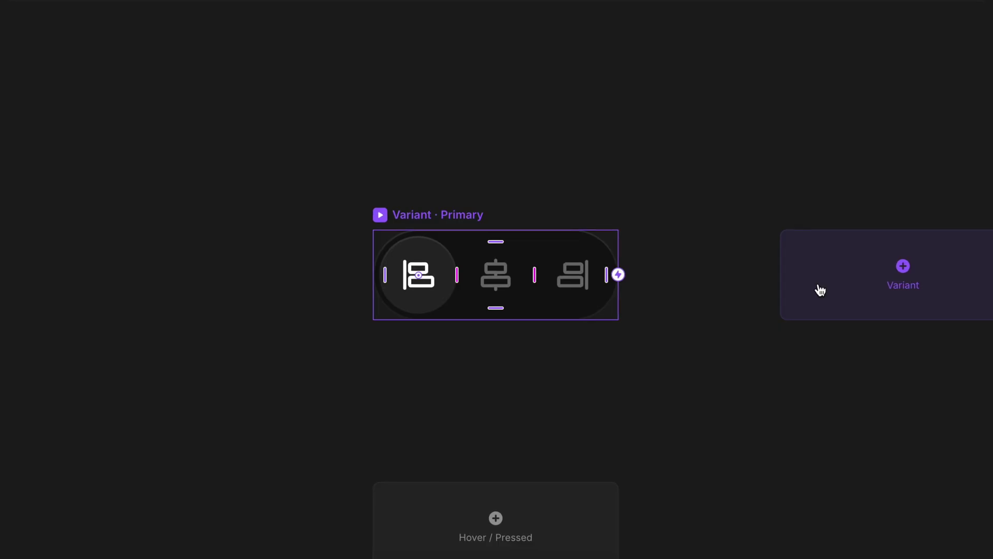
Add two more variants to the toggle component and move the outer variants closer to Variant 2
click(820, 290)
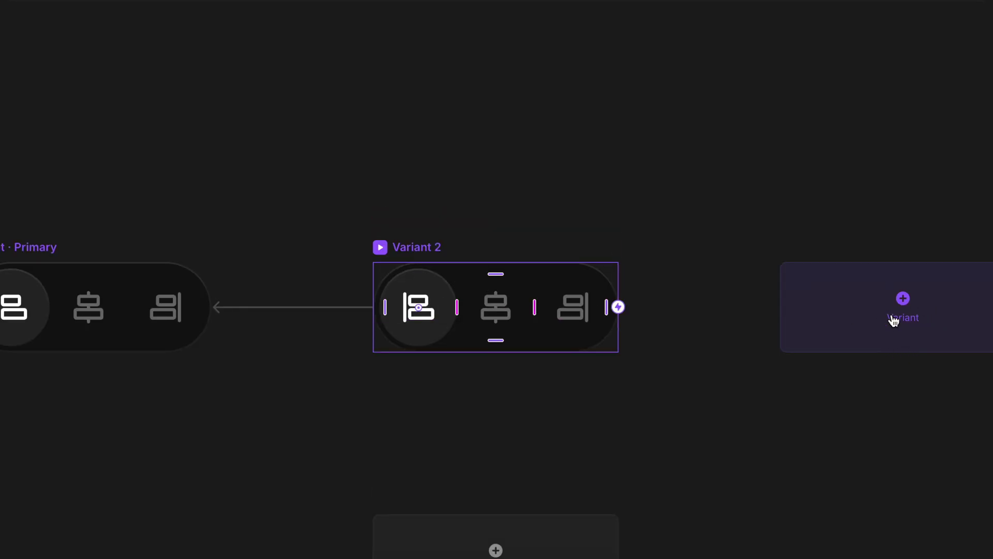
key(shift+1)
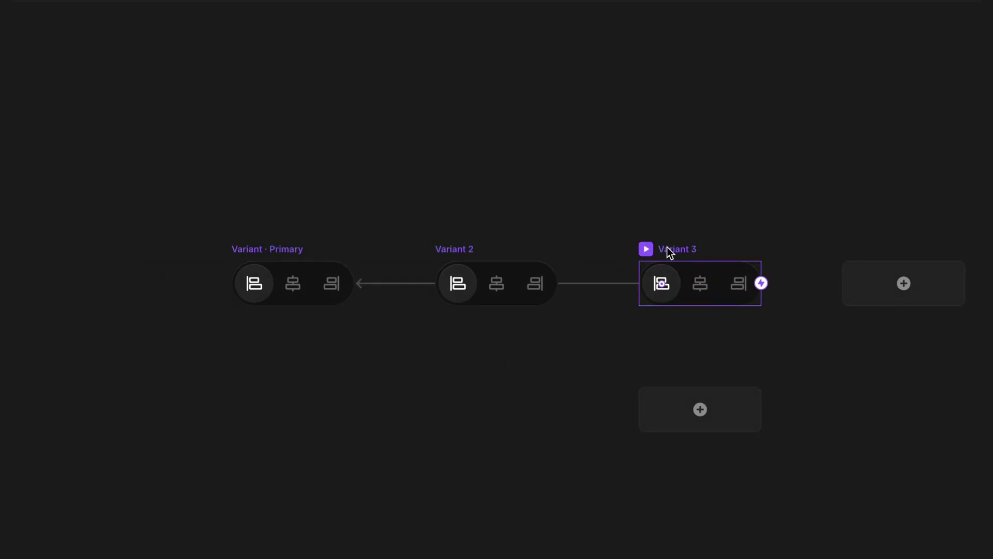
drag(666, 247, 625, 247)
drag(288, 247, 331, 247)
key(ctrl+equal)
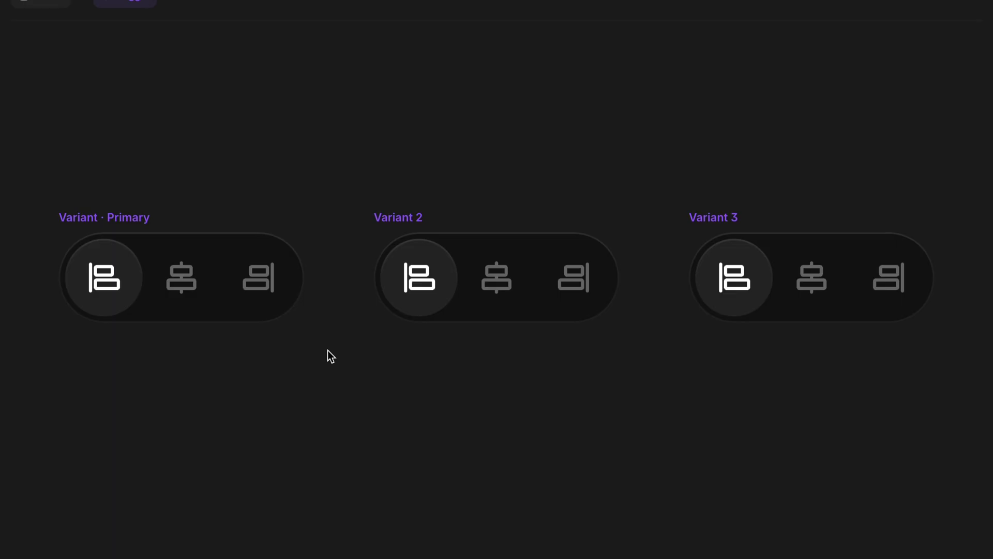
Move the round backdrop in Variant 2 behind the center icon and check that its spacing is even on both sides
click(412, 300)
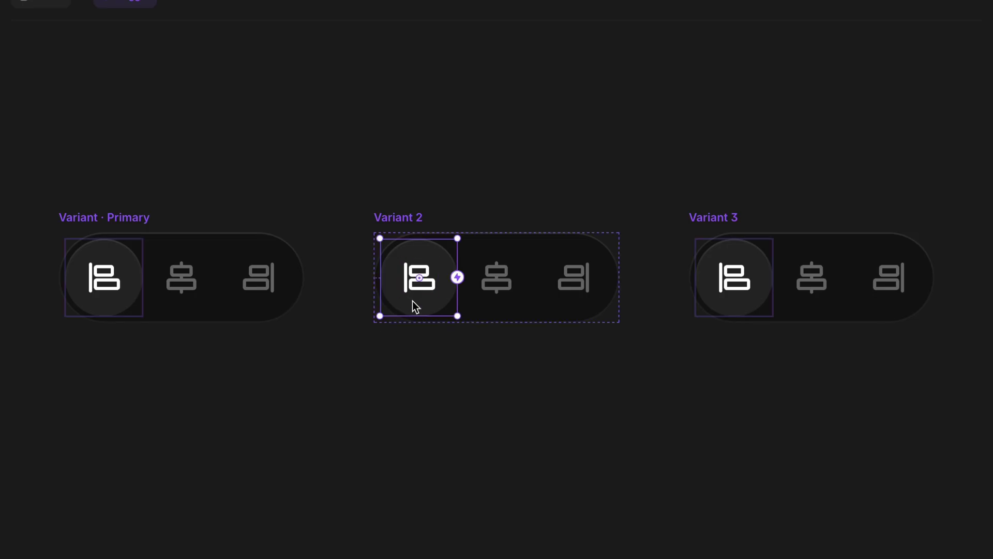
drag(412, 300, 490, 300)
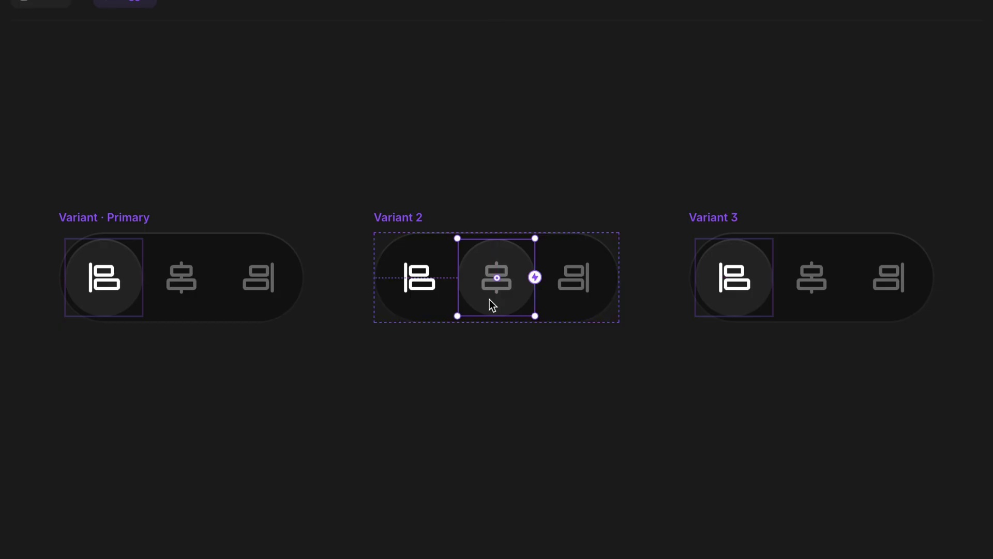
key(alt)
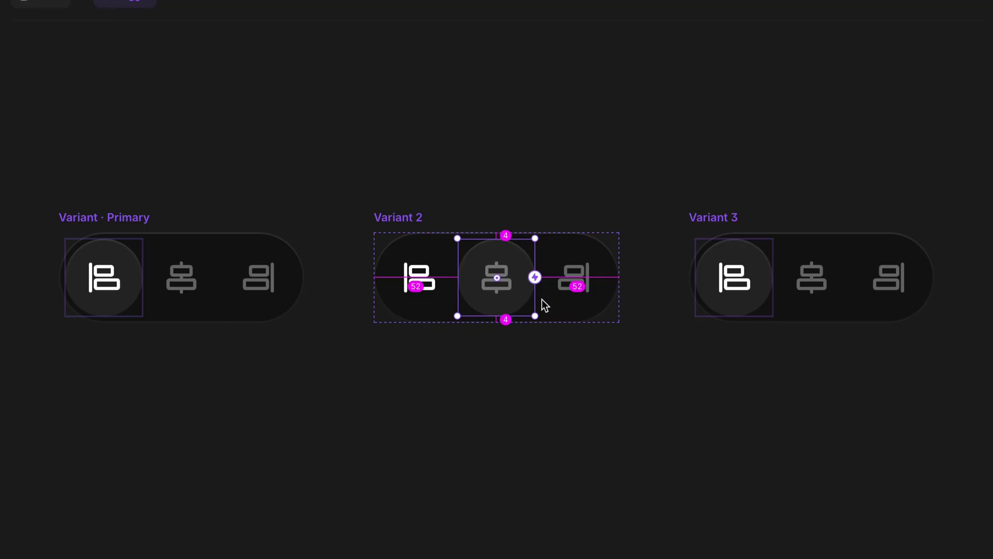
key(alt)
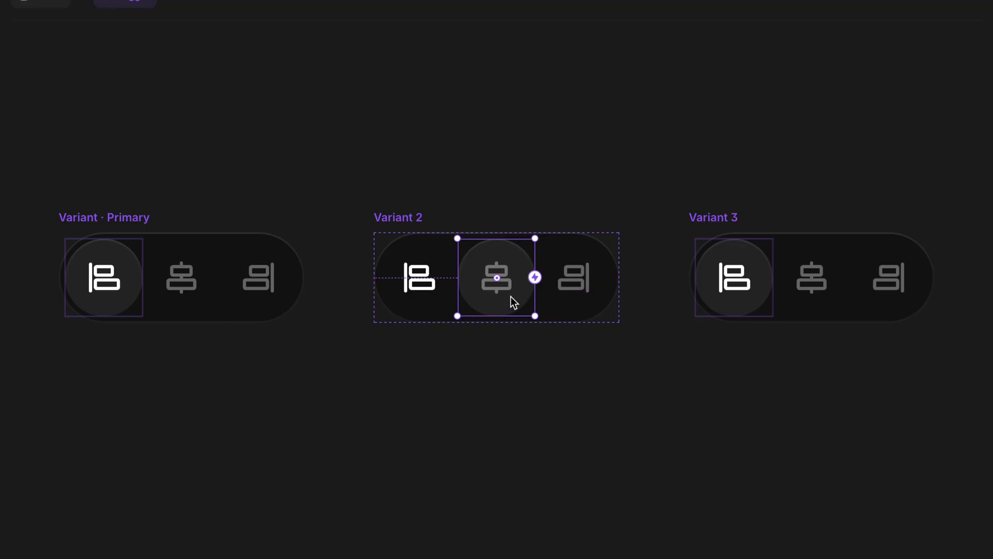
In Variant 2, set the align-left icon's opacity to 50% and the center icon's opacity to 100%
click(420, 288)
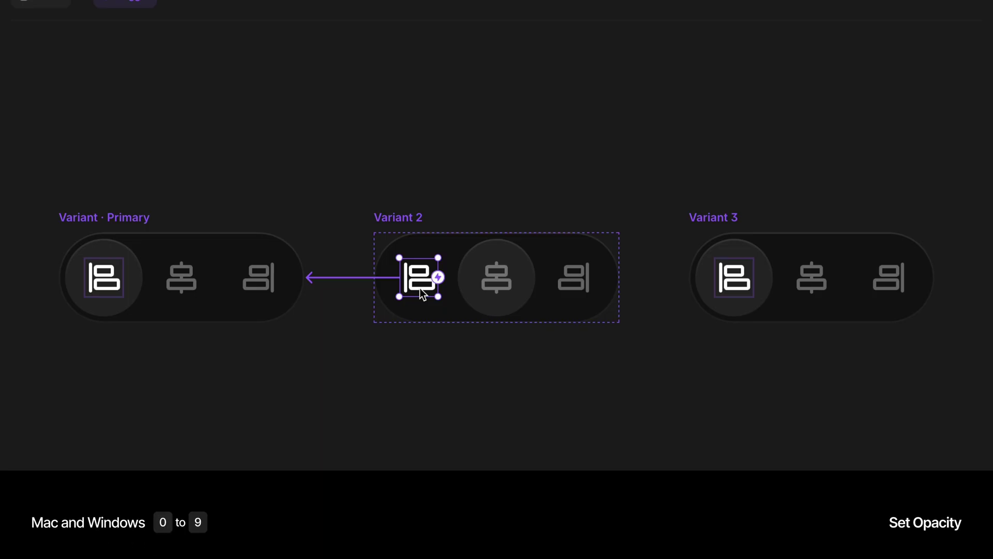
key(5)
key(Escape)
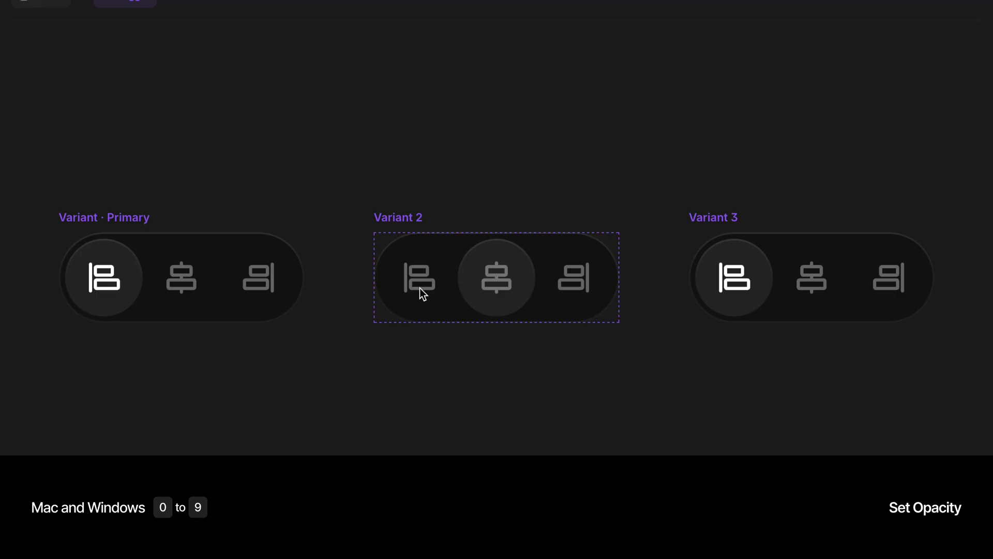
click(420, 288)
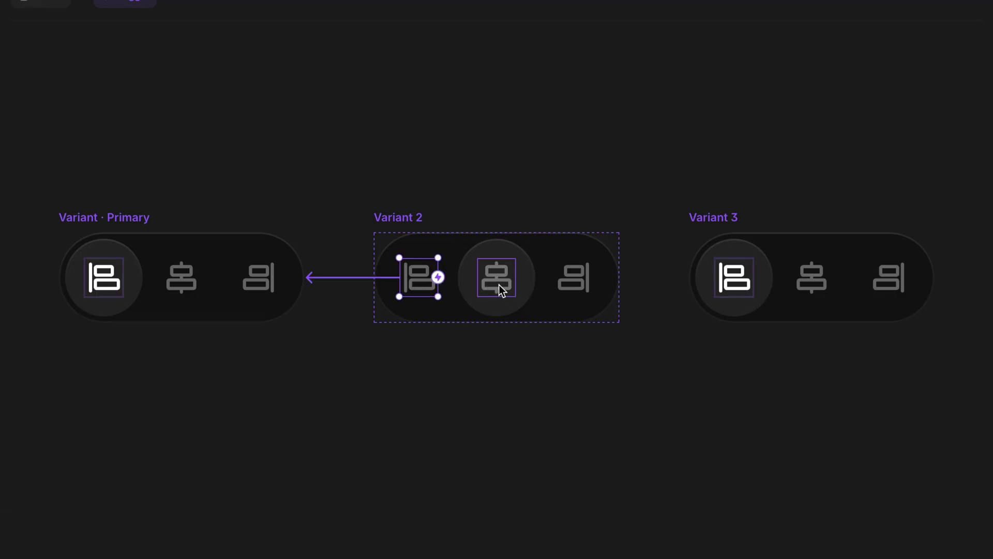
click(499, 284)
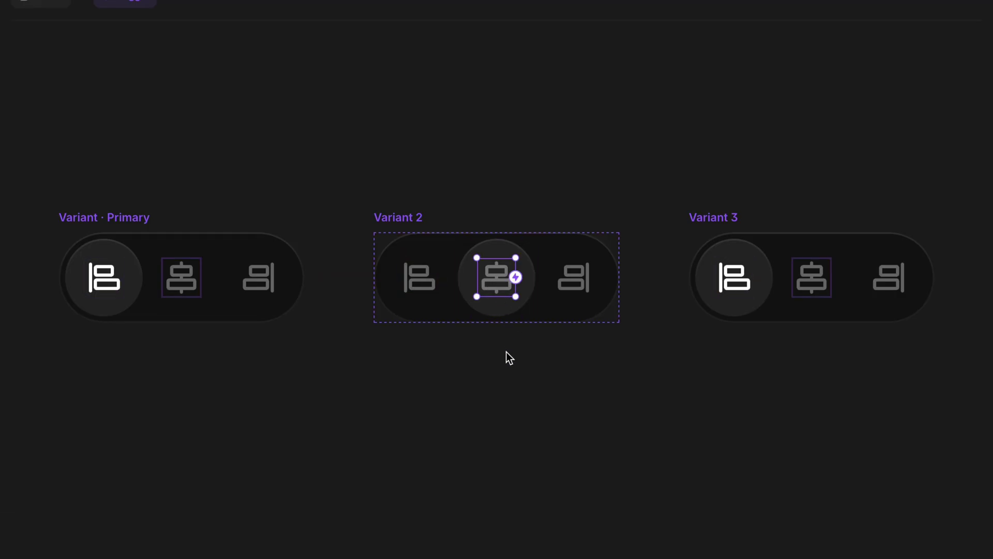
key(0)
key(Escape)
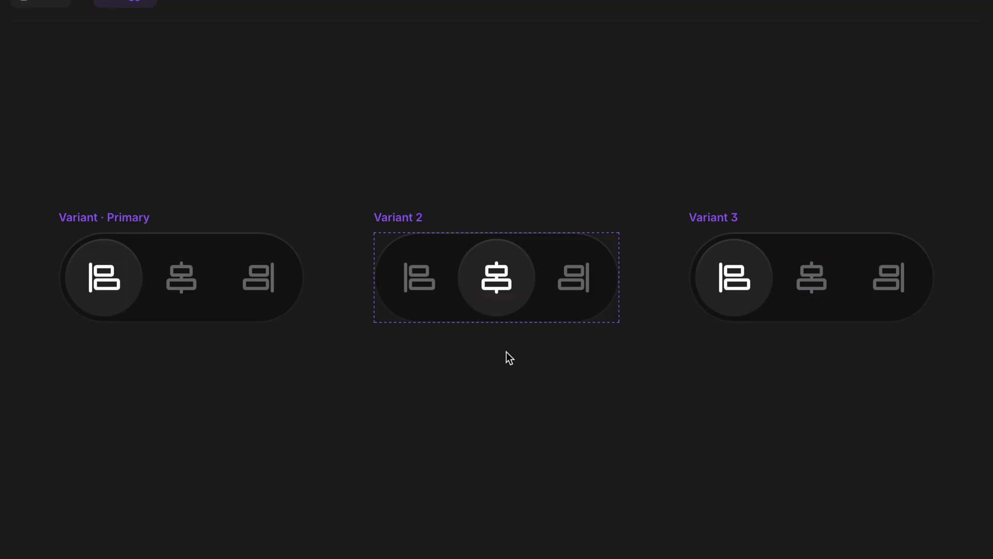
key(Return)
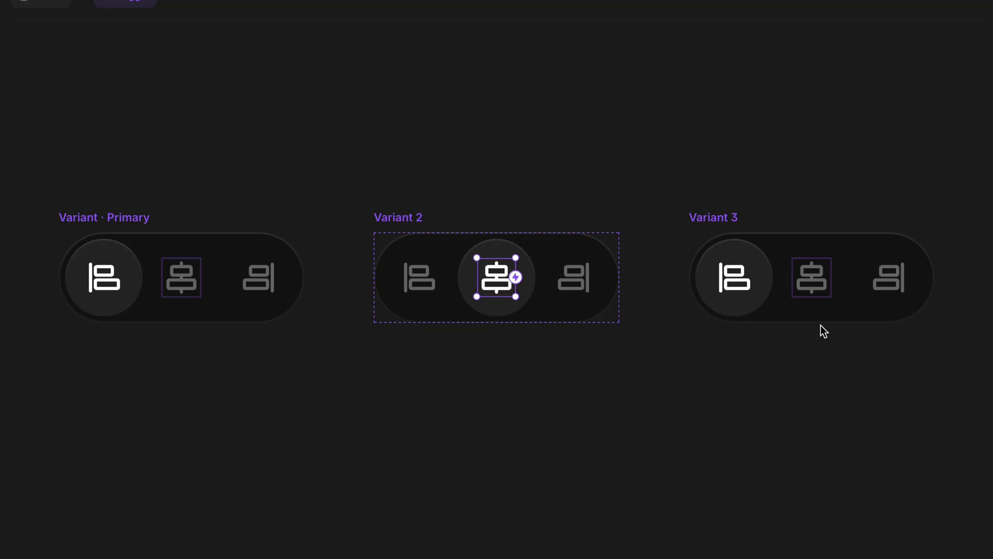
In Variant 3, move the round backdrop behind the align-right icon, dim the align-left icon and brighten the align-right icon to match
drag(743, 312, 898, 308)
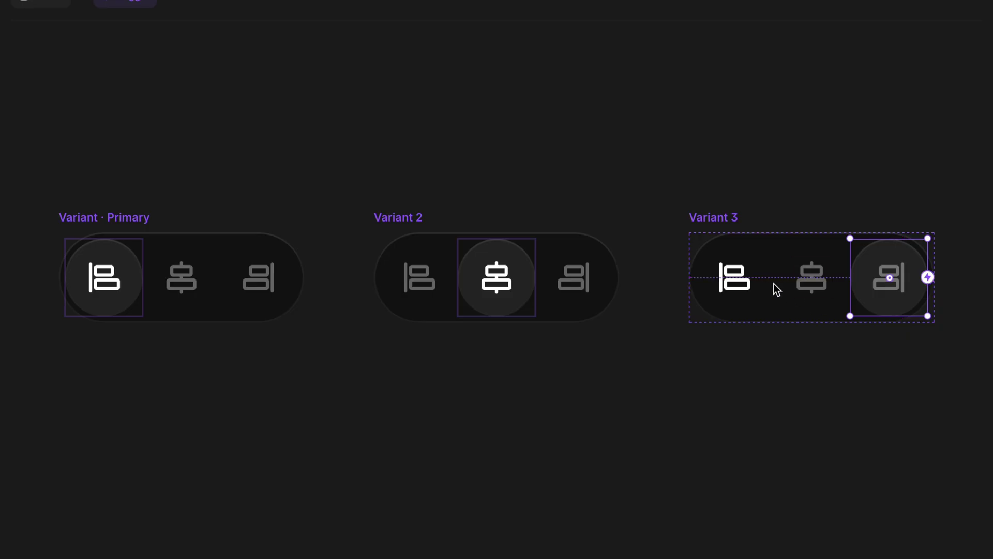
click(737, 286)
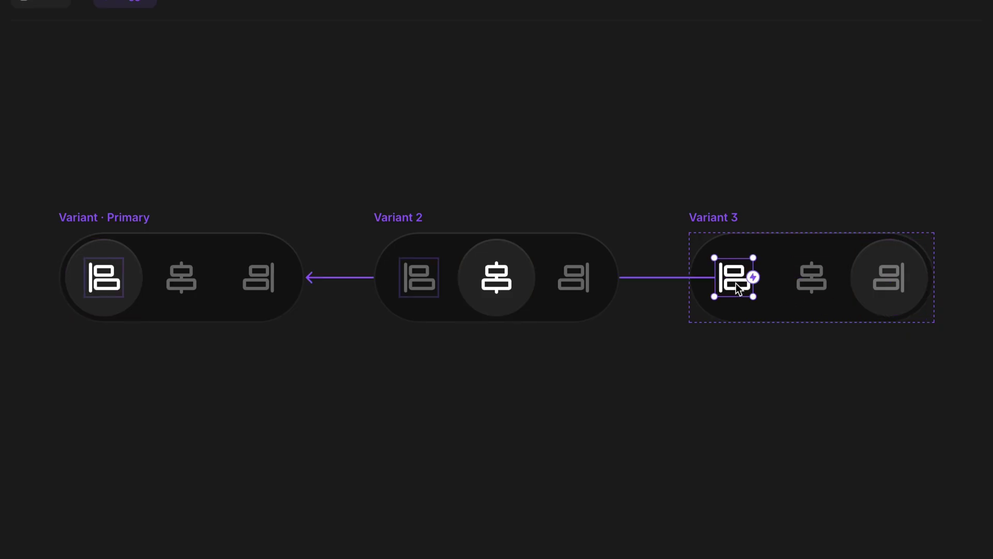
click(883, 279)
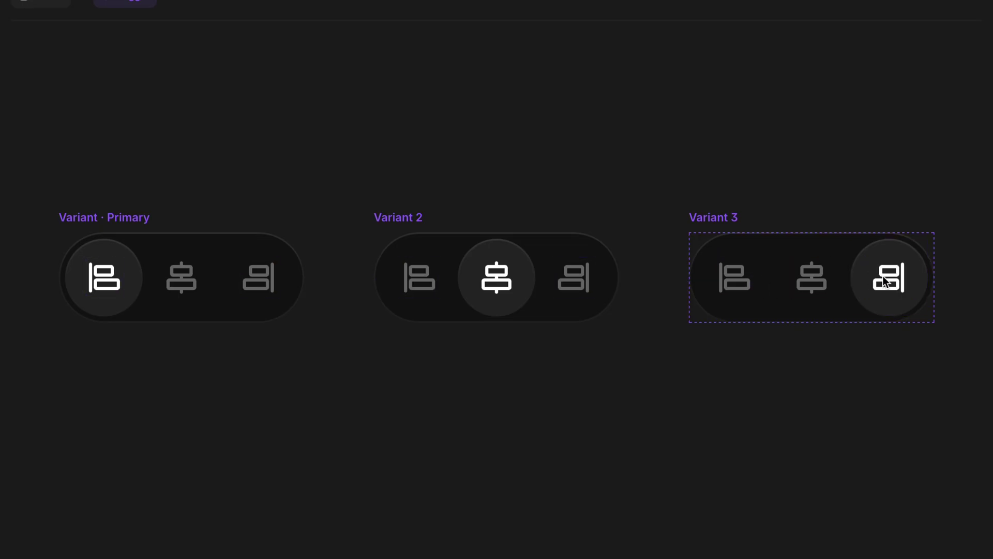
click(883, 281)
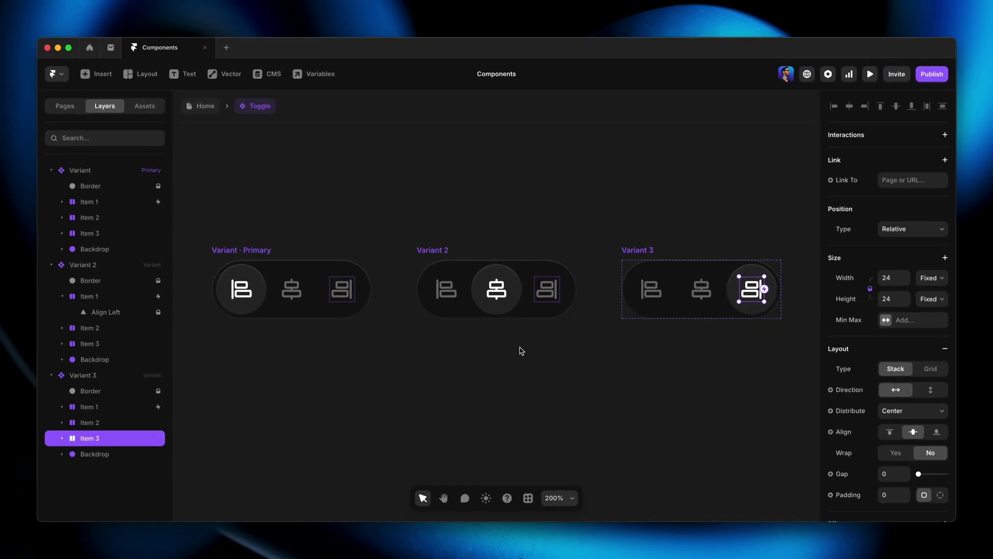
click(521, 351)
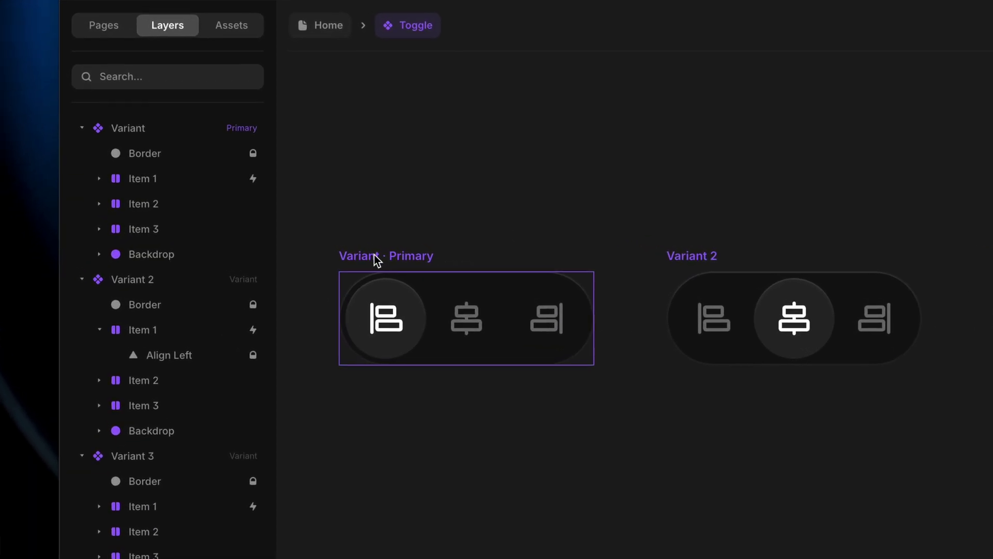
Rename the three toggle variants, from the primary onward, as Item 1, Item 2 and Item 3
click(372, 255)
key(ctrl+r)
text(Item 1)
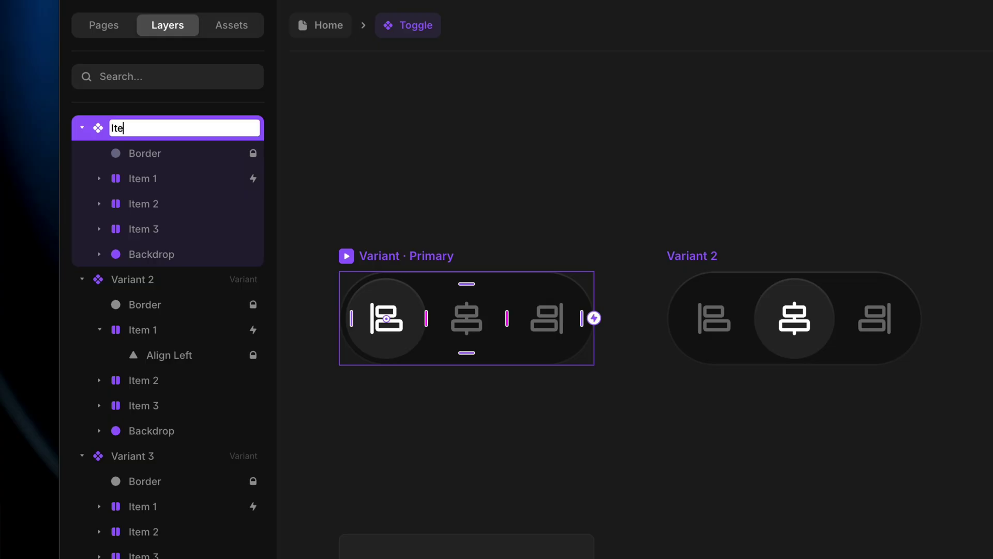
click(694, 251)
key(ctrl+r)
text(Item 2)
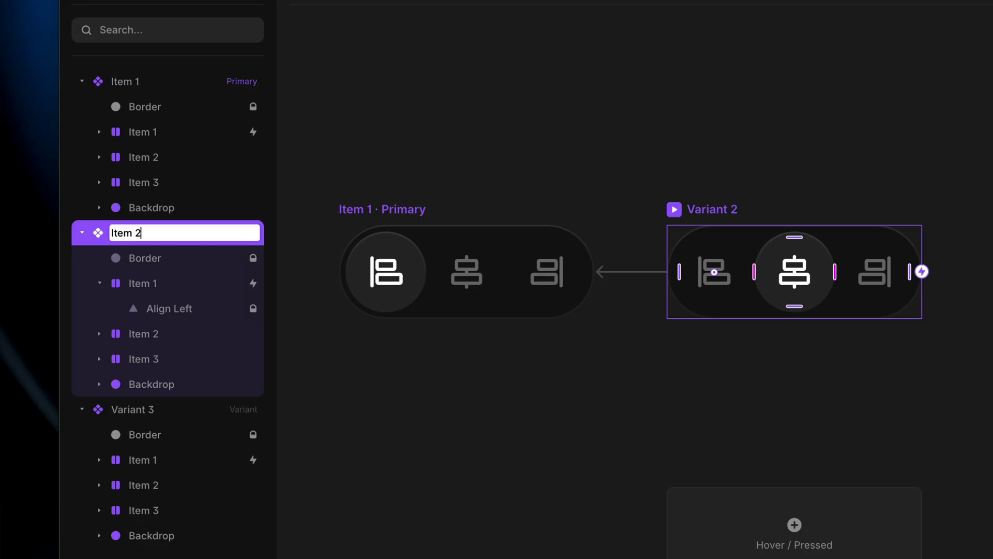
key(Return)
key(Tab)
key(ctrl+r)
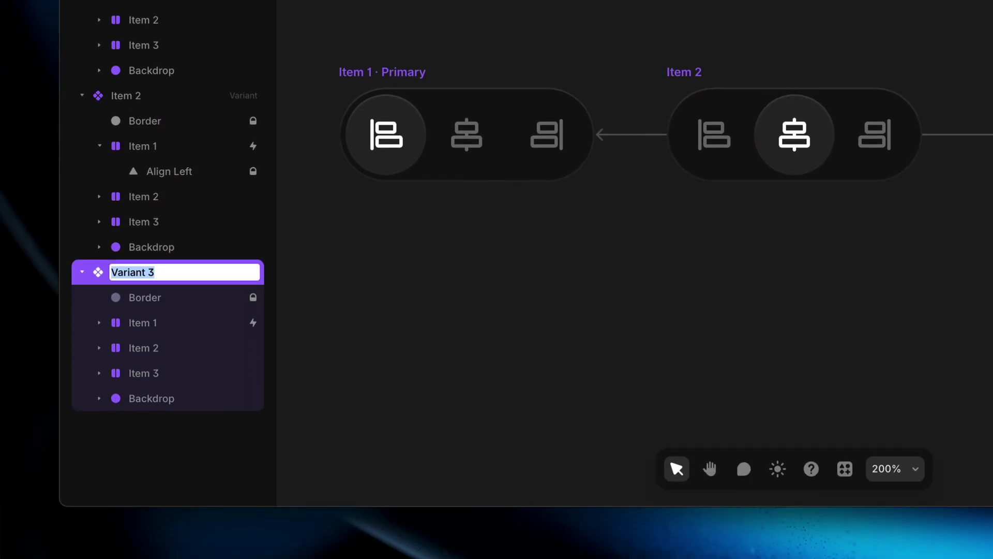
text(Item 3)
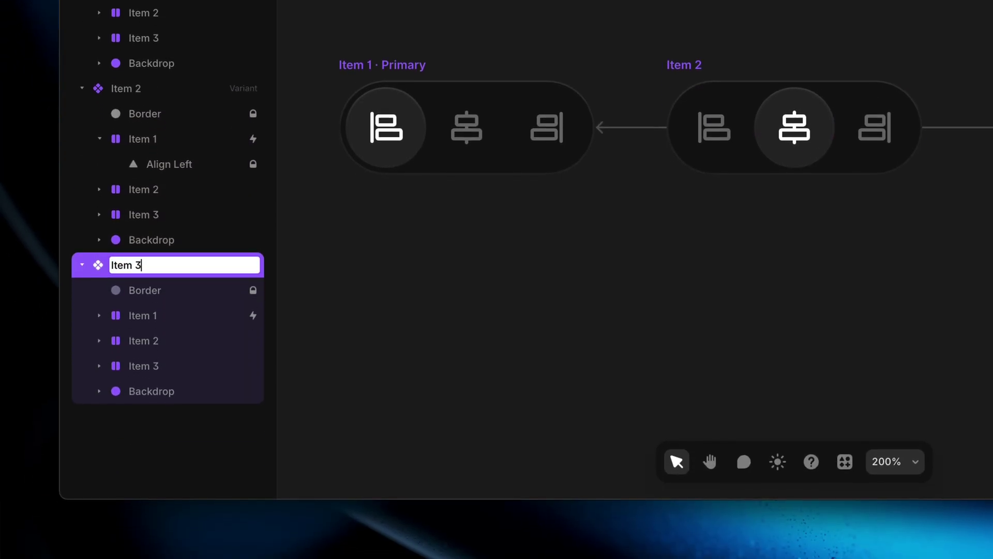
key(Return)
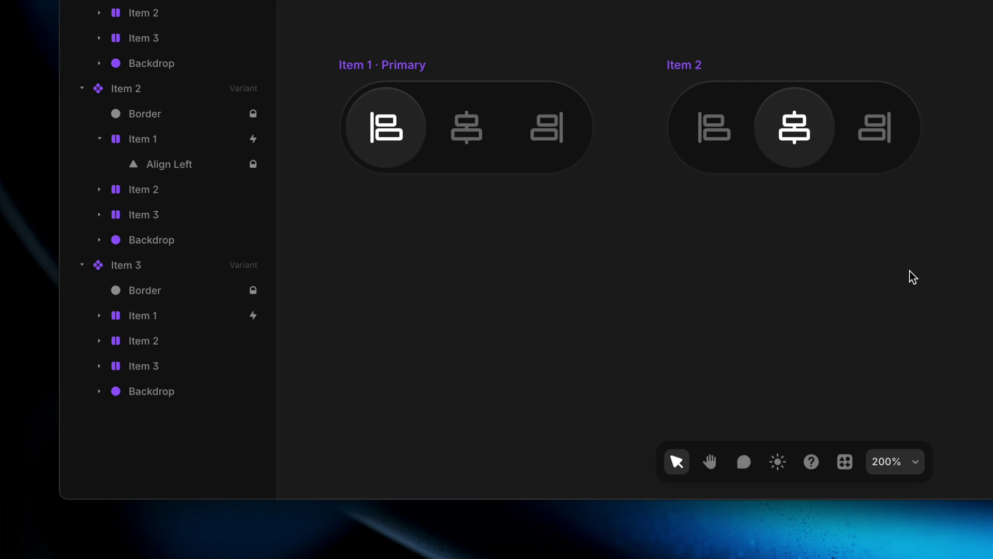
Connect the center icon in the primary variant to the Item 2 variant with an interaction triggered on Click
click(465, 130)
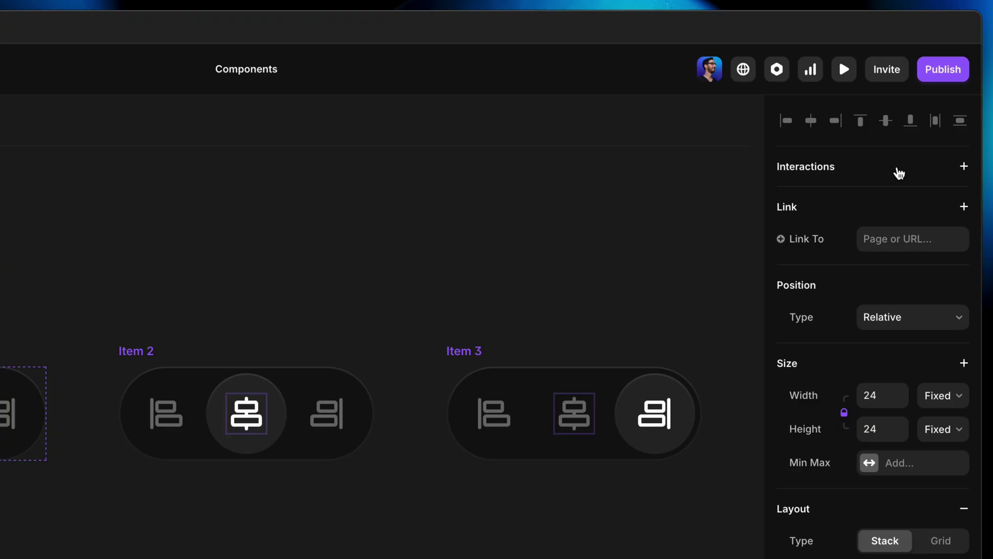
click(899, 173)
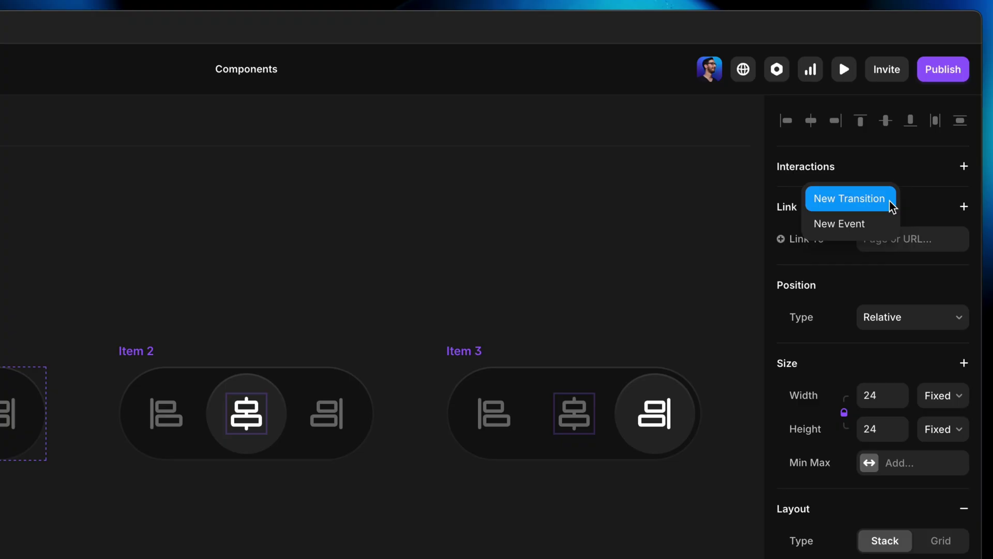
click(890, 164)
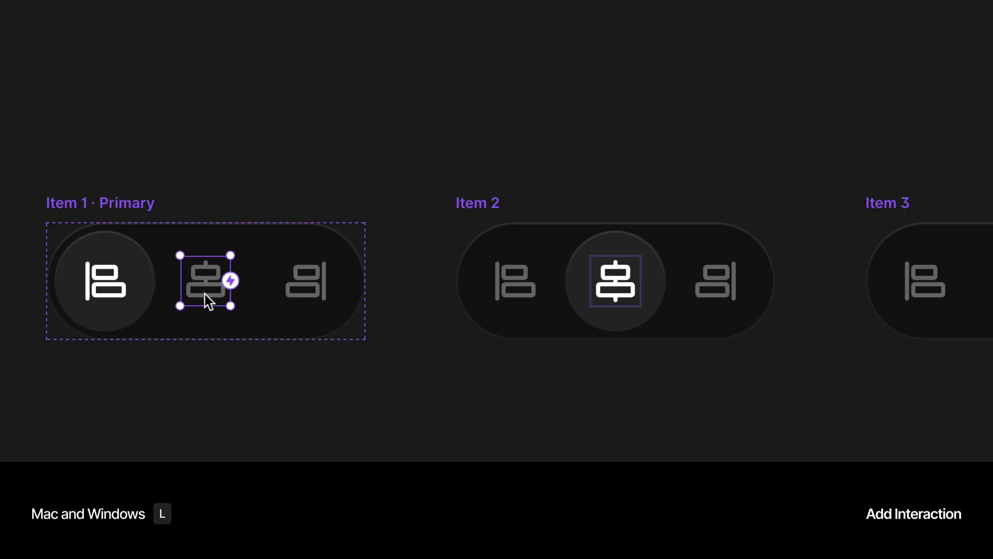
key(l)
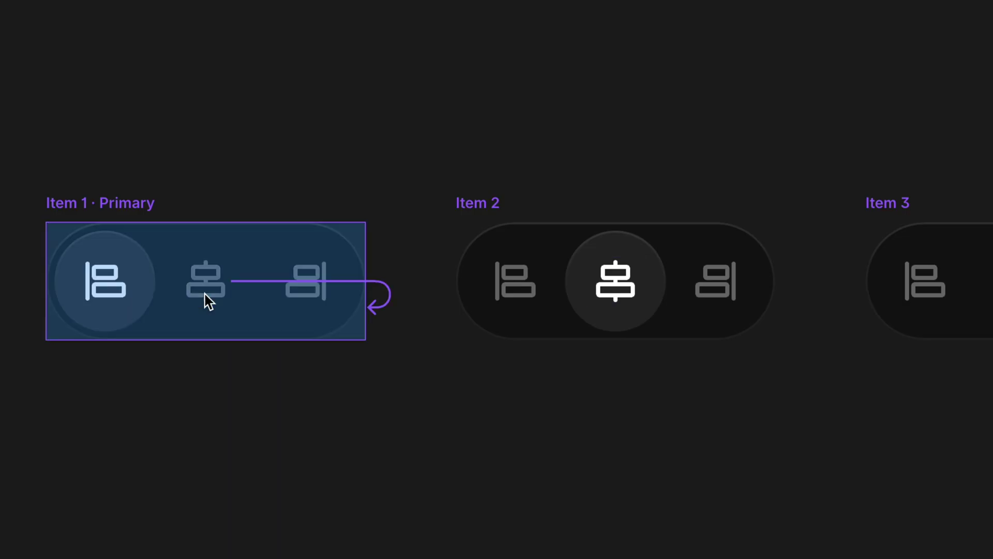
drag(209, 305, 612, 272)
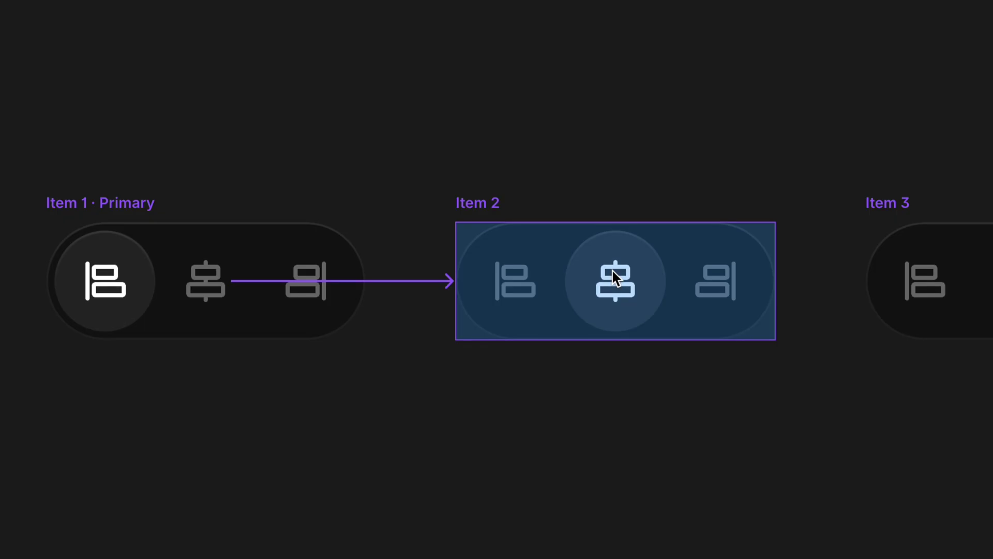
drag(613, 271, 612, 271)
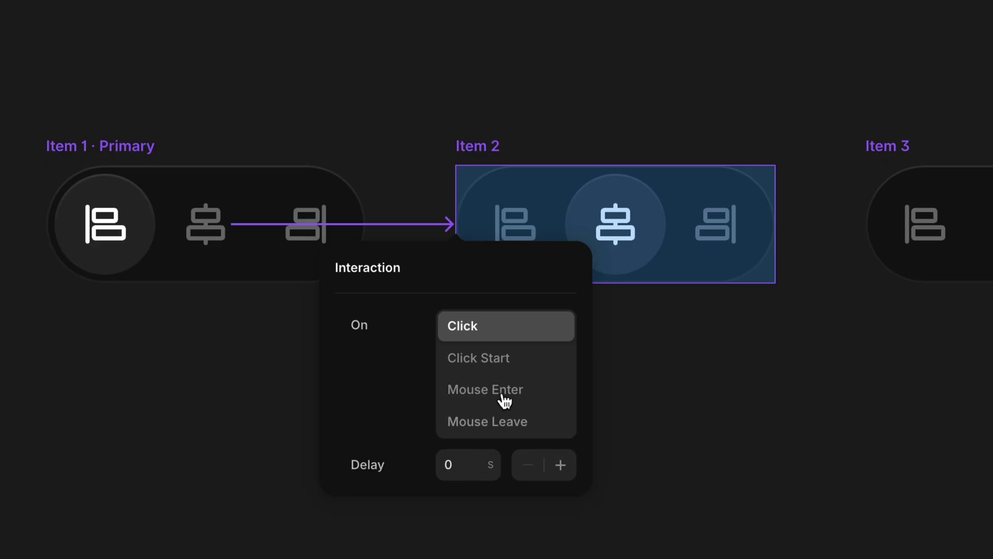
click(650, 349)
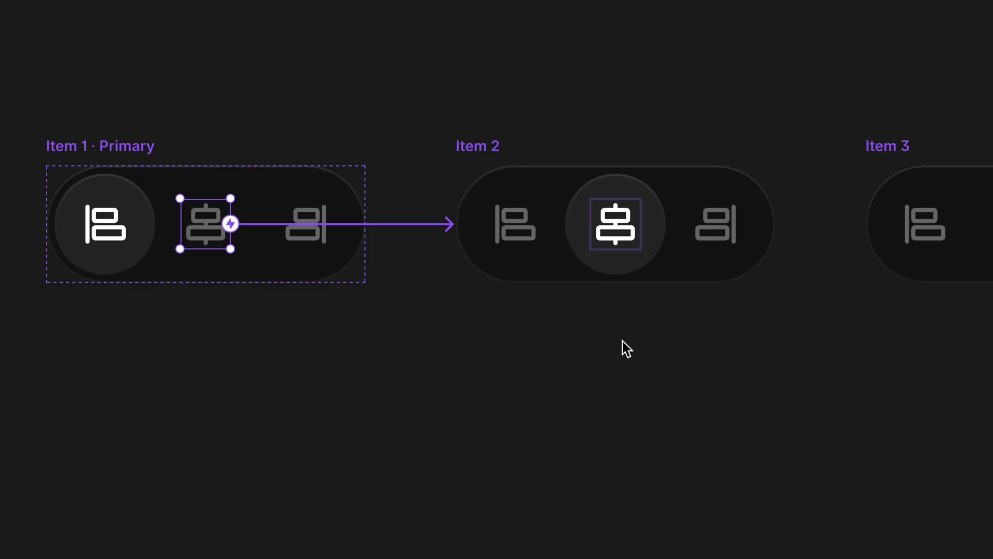
Preview the toggle from the primary variant and test switching to the center icon
click(86, 147)
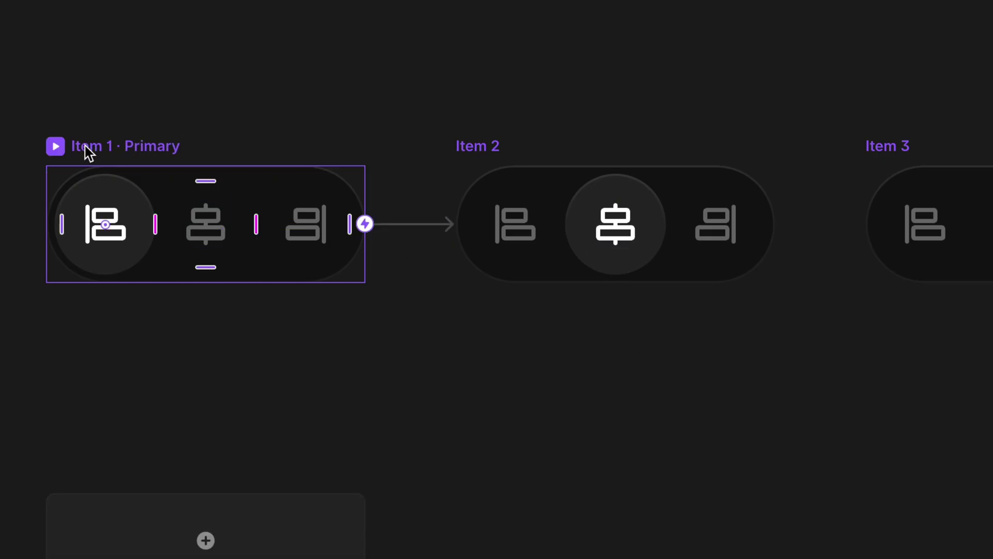
click(55, 146)
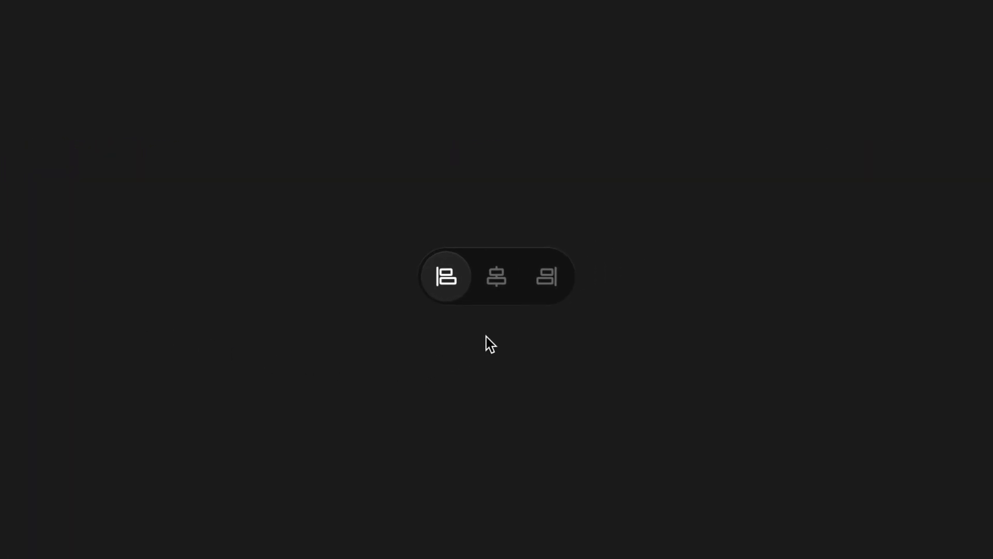
click(497, 280)
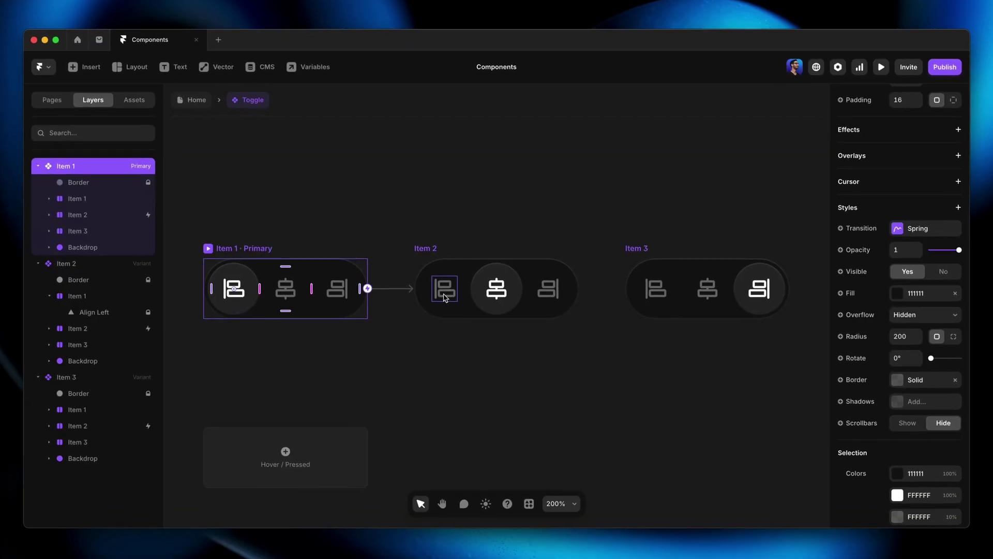
Add a Click interaction from the align-left icon in the primary variant back to the Item 1 variant itself
click(444, 298)
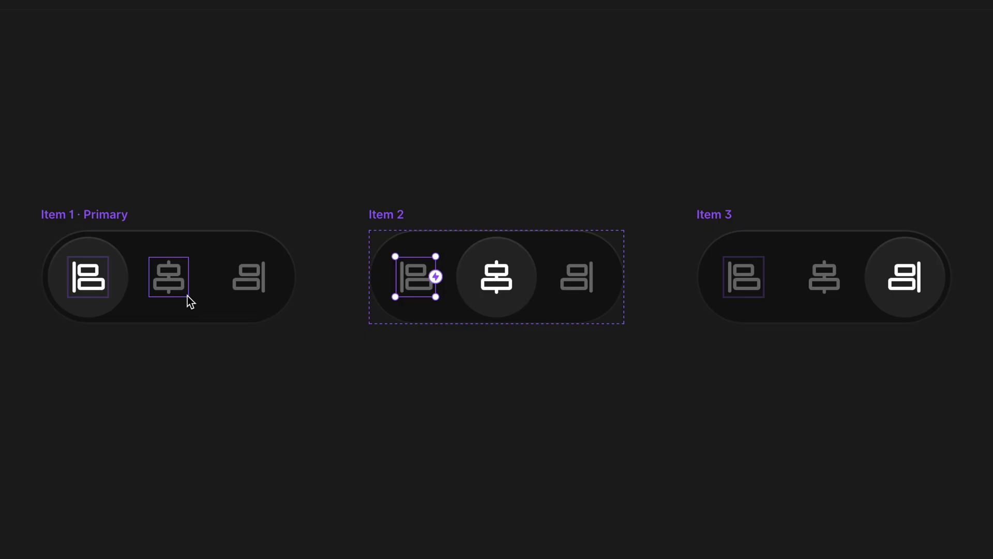
click(740, 282)
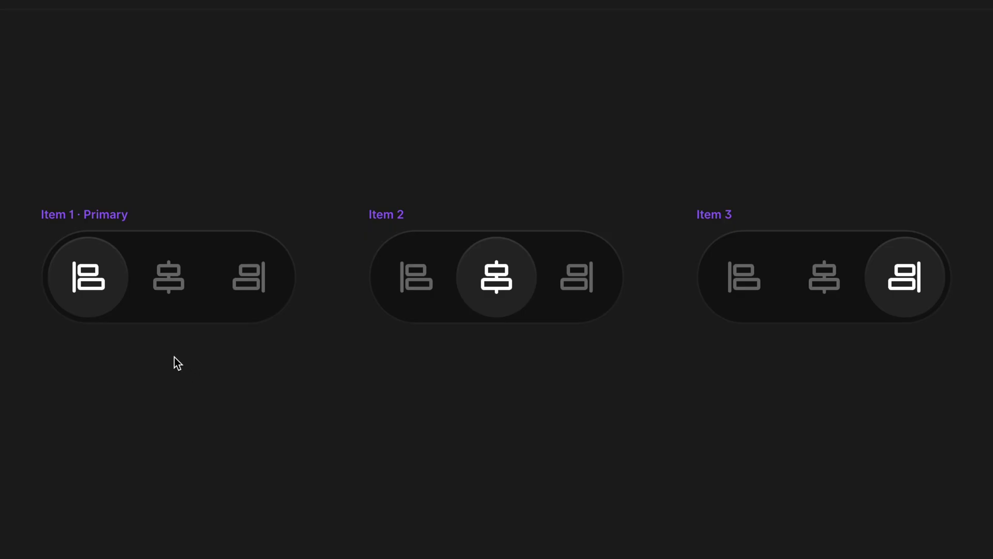
click(92, 280)
drag(91, 274, 177, 277)
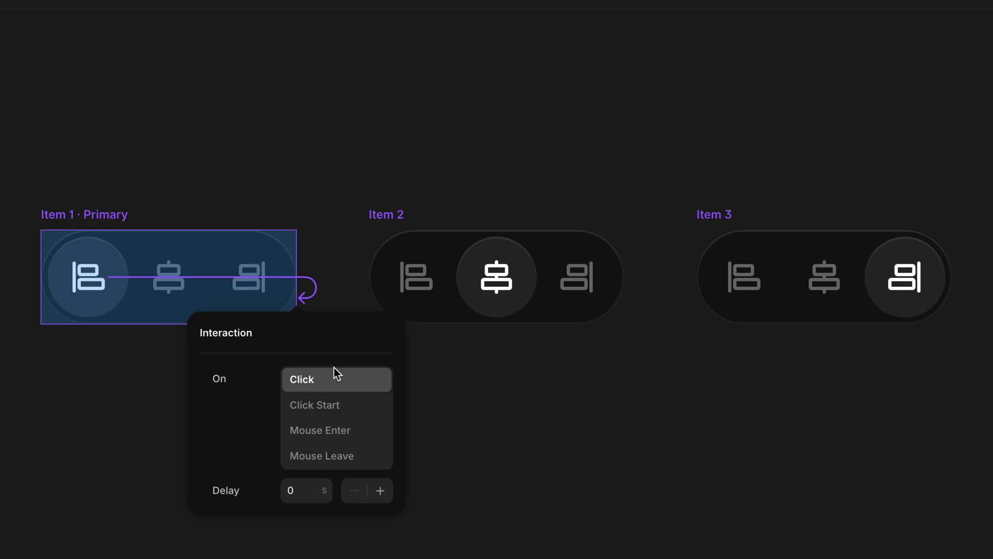
click(345, 379)
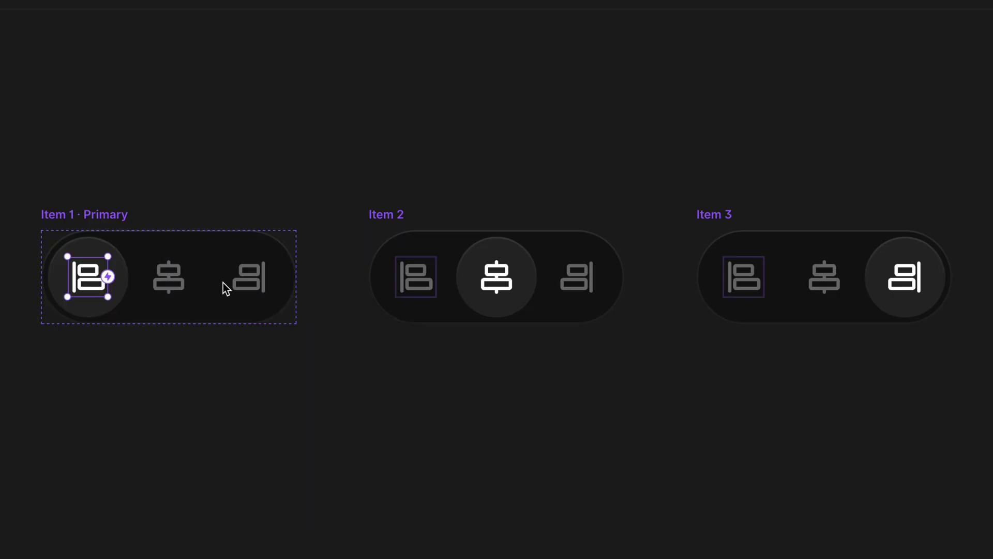
Connect the align-right icon in the primary variant to the Item 3 variant with an interaction triggered on Click
click(249, 273)
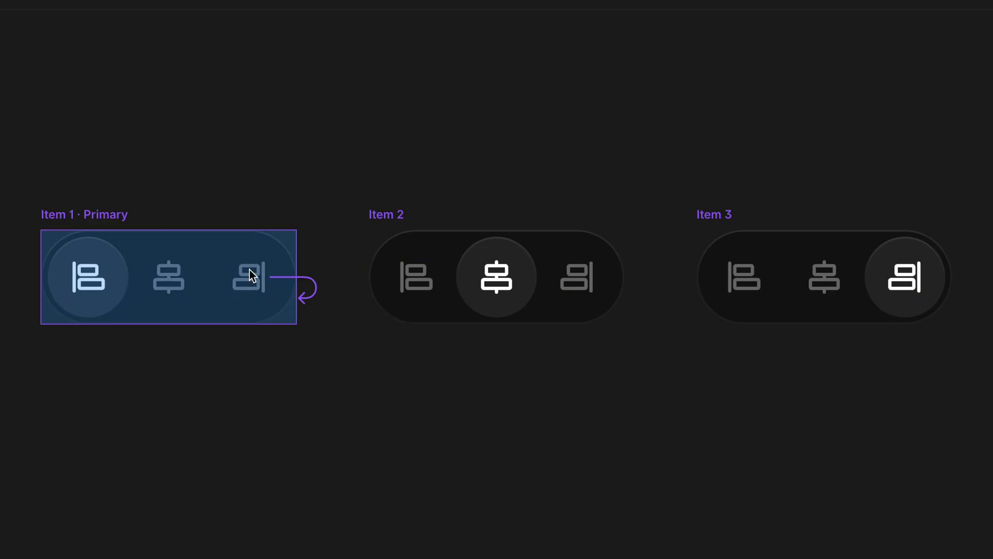
drag(269, 276, 802, 282)
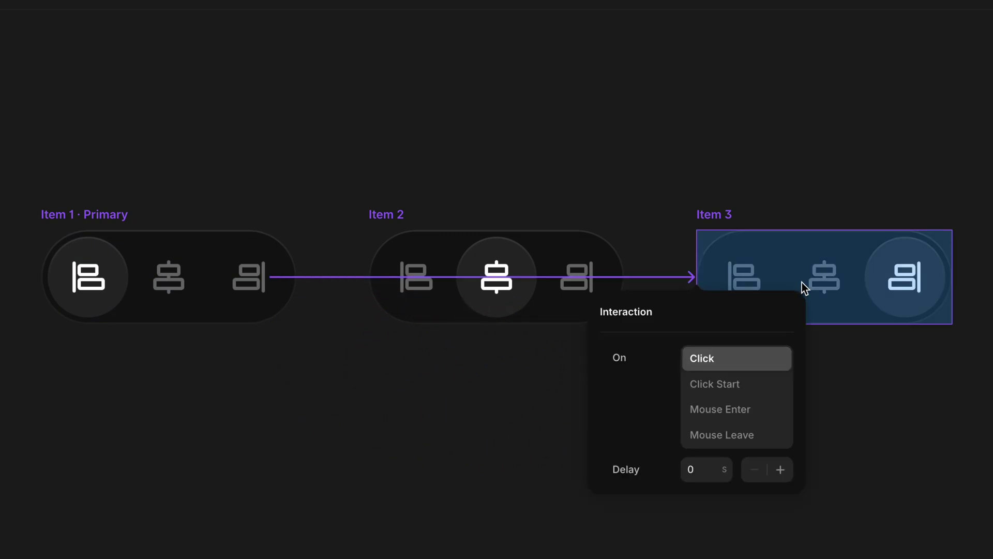
click(743, 358)
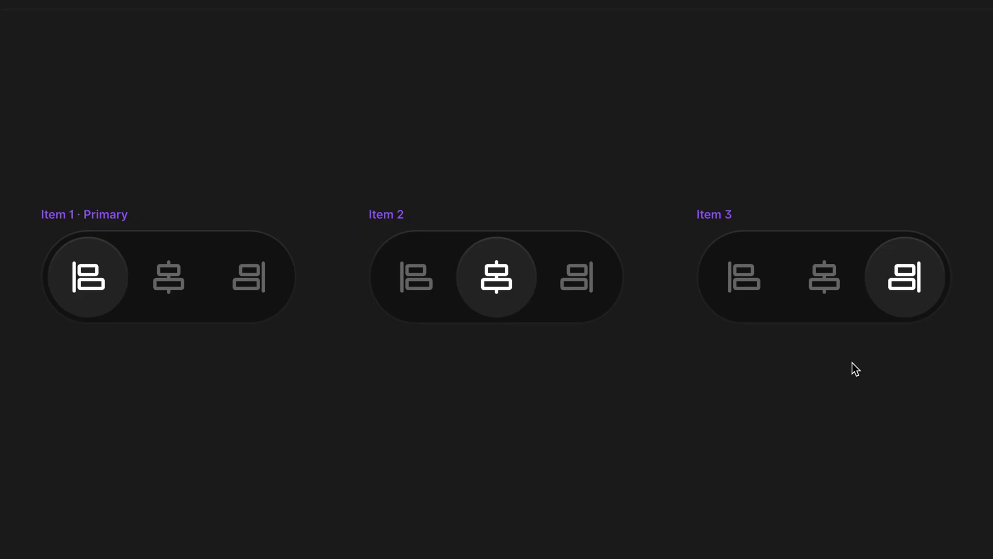
Preview the toggle from the primary variant and test switching back and forth between all three icons
click(77, 214)
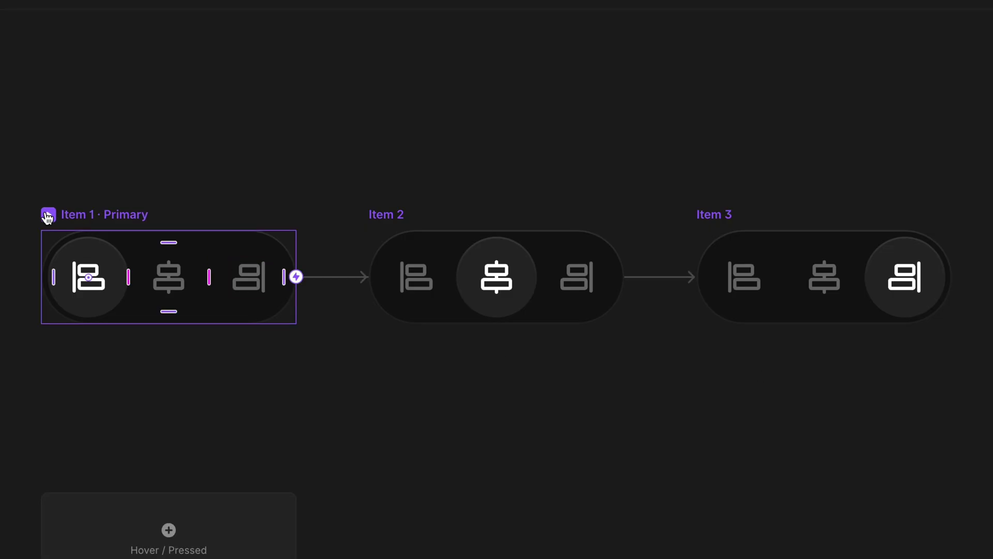
click(48, 216)
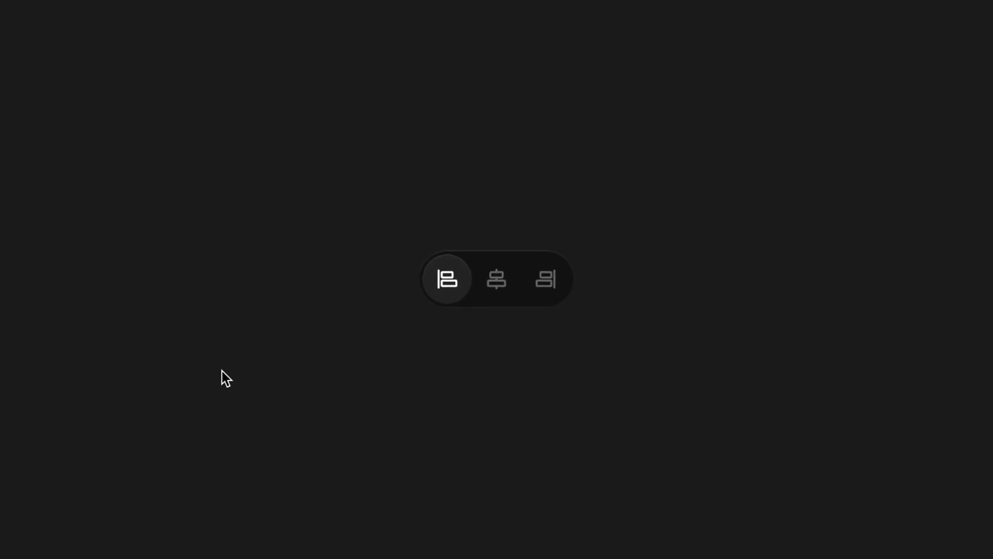
click(496, 294)
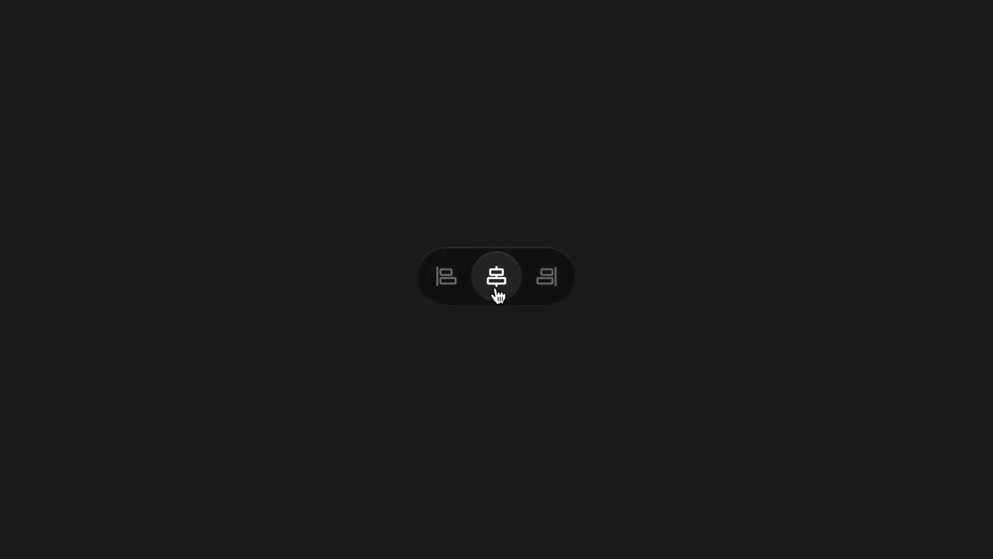
click(550, 285)
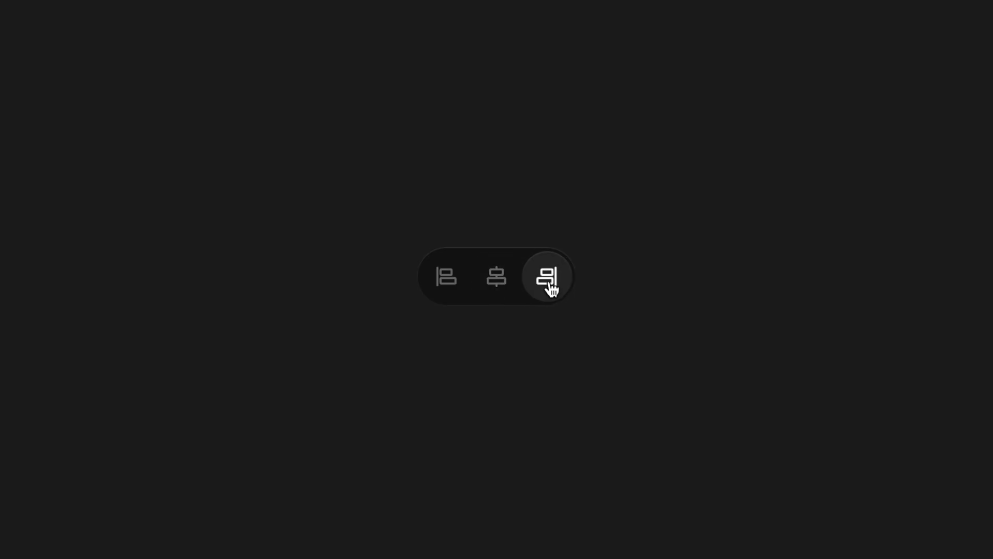
click(497, 289)
click(451, 286)
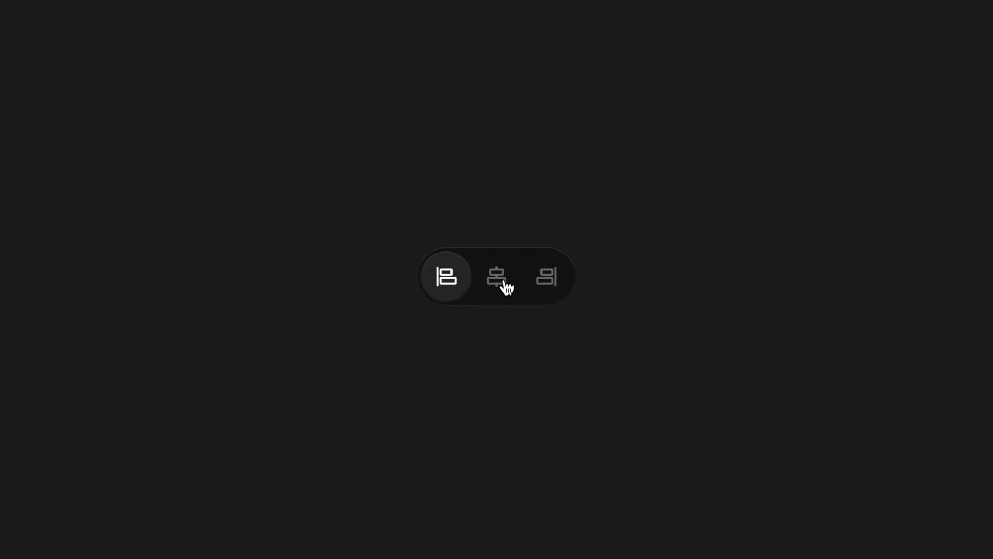
click(547, 284)
click(450, 286)
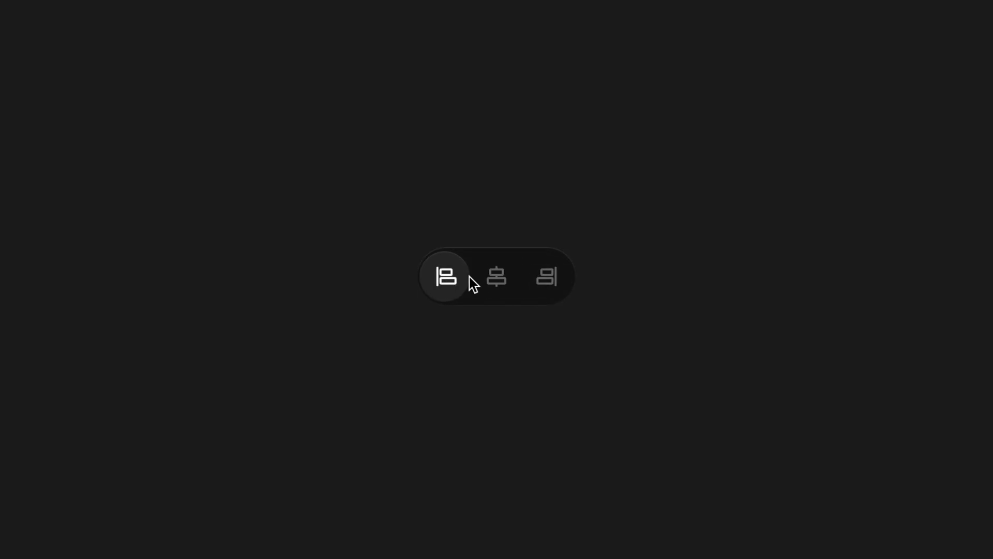
click(495, 282)
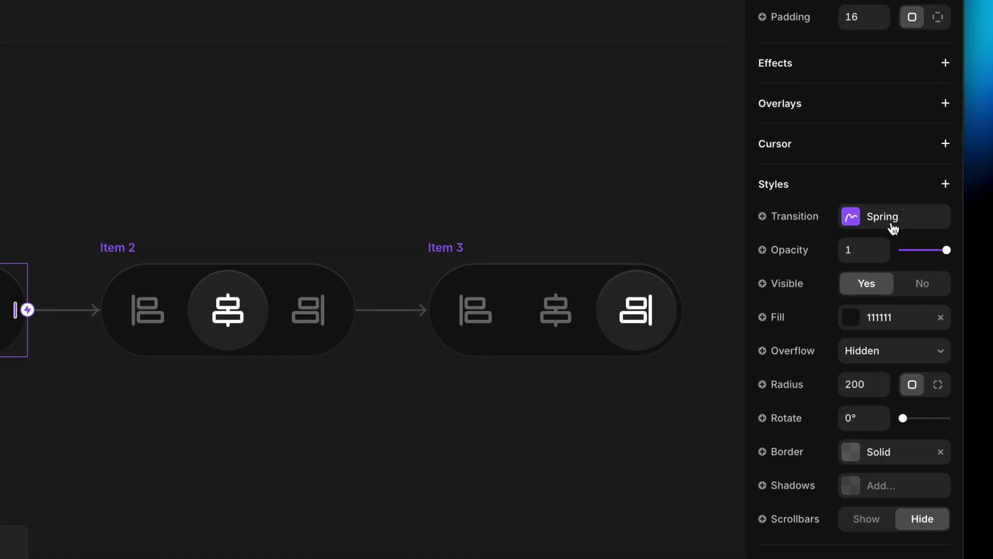
Set the time of the primary variant's Spring transition to 0.4 s
click(893, 228)
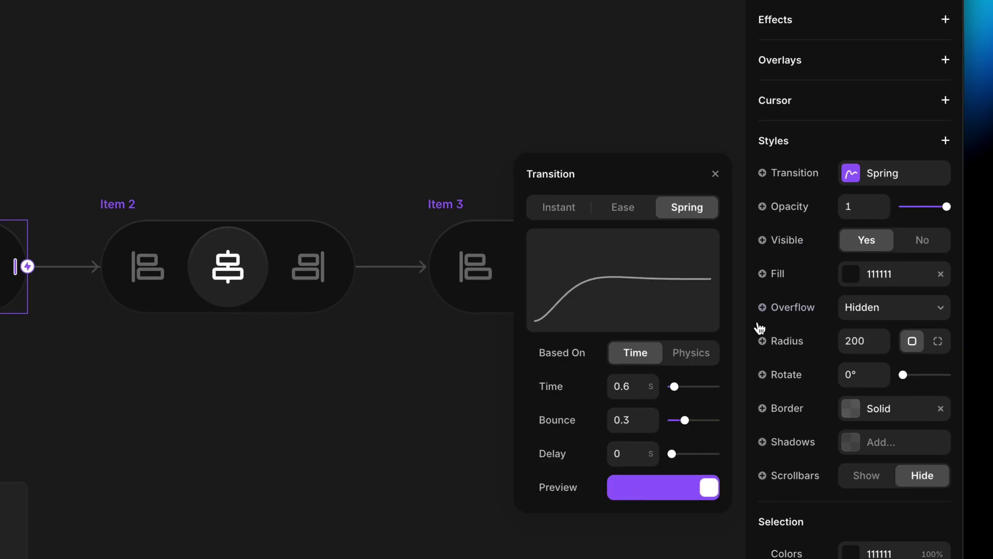
click(651, 392)
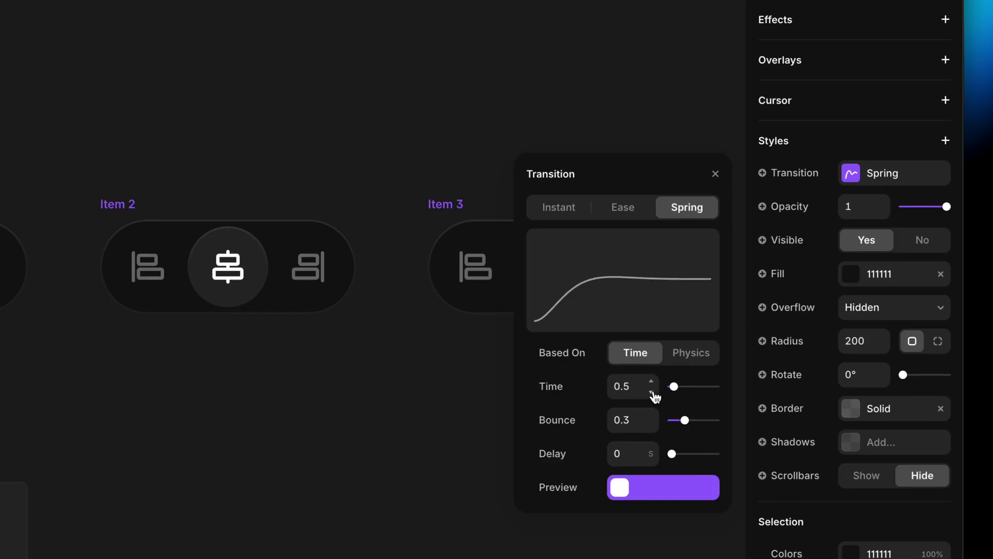
click(652, 392)
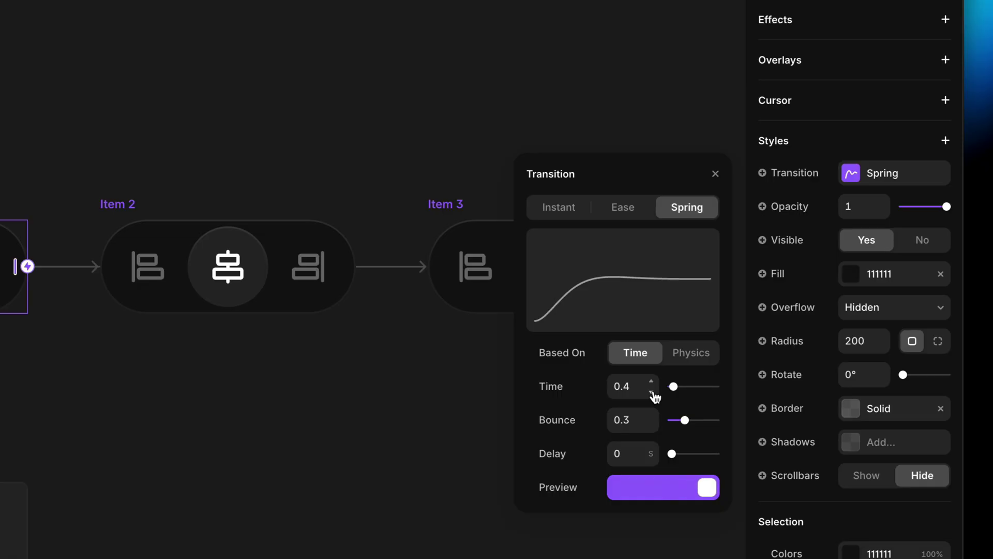
click(714, 178)
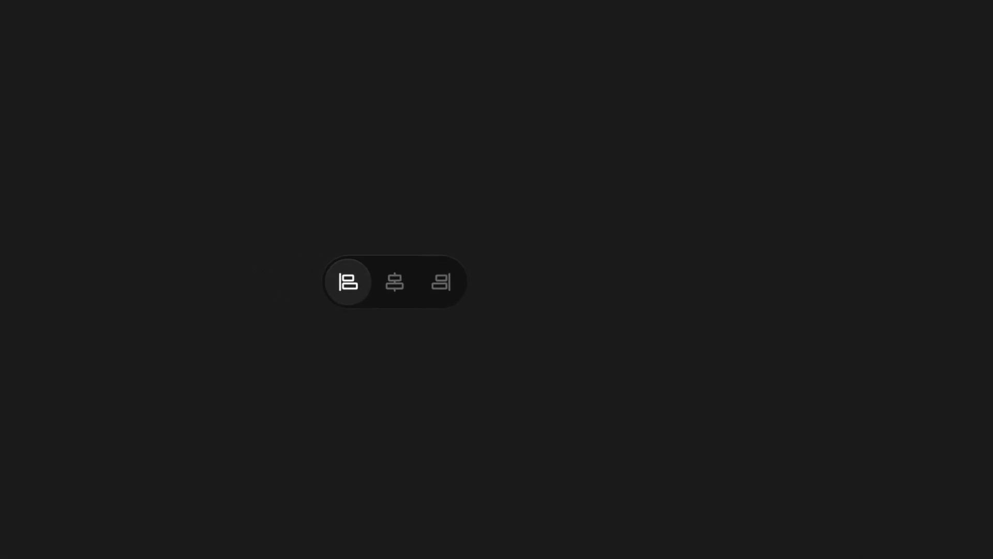
Test the adjusted transition in the preview by switching between the center and align-right icons
click(397, 290)
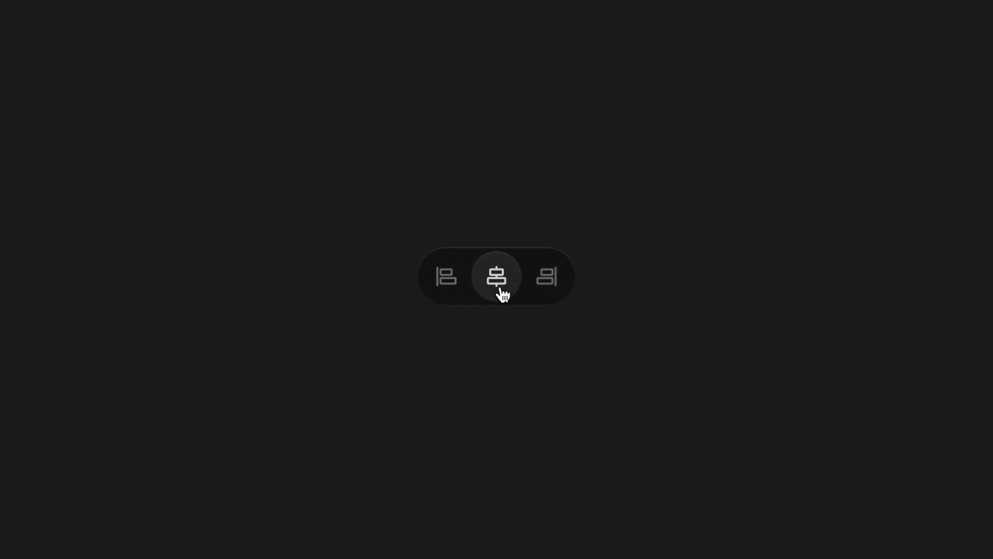
click(551, 288)
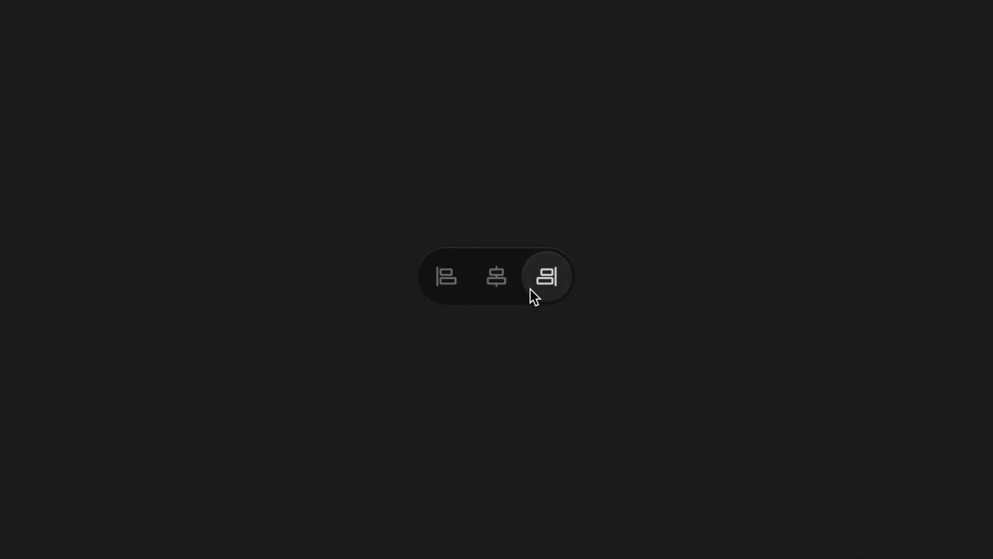
click(506, 286)
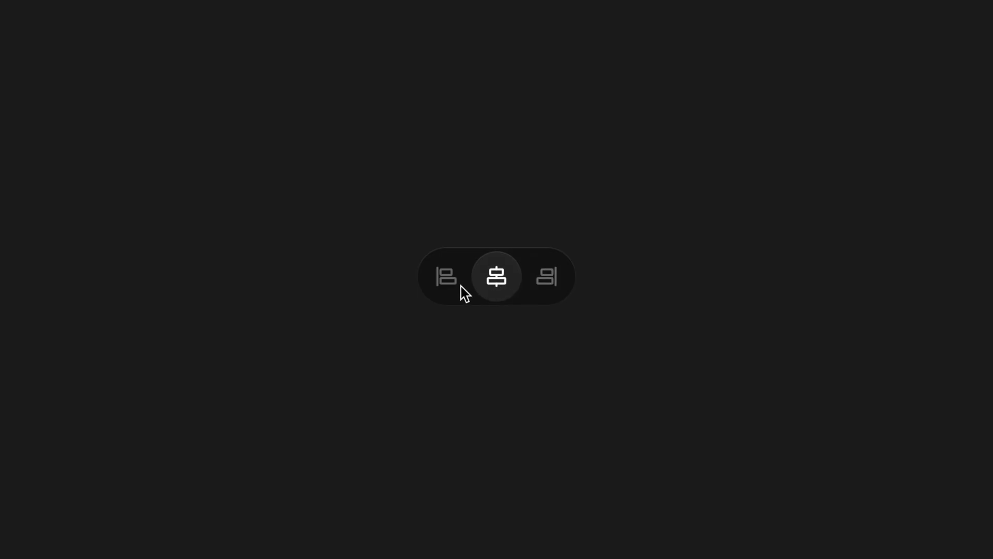
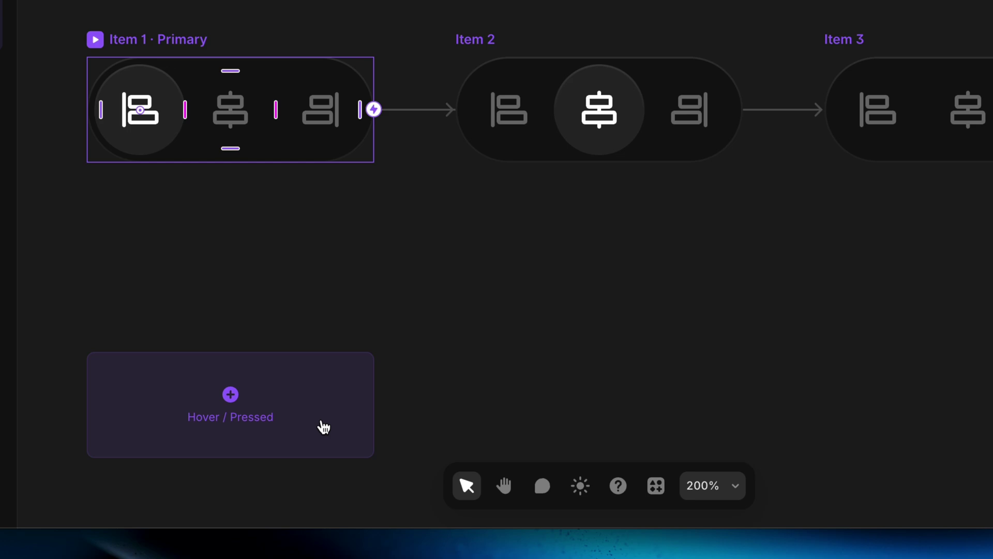
click(300, 383)
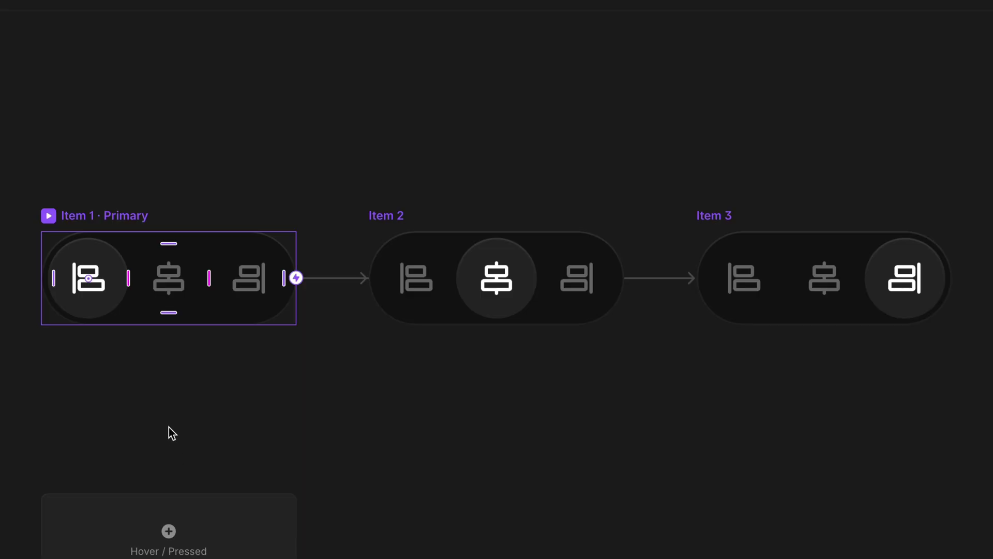
click(163, 387)
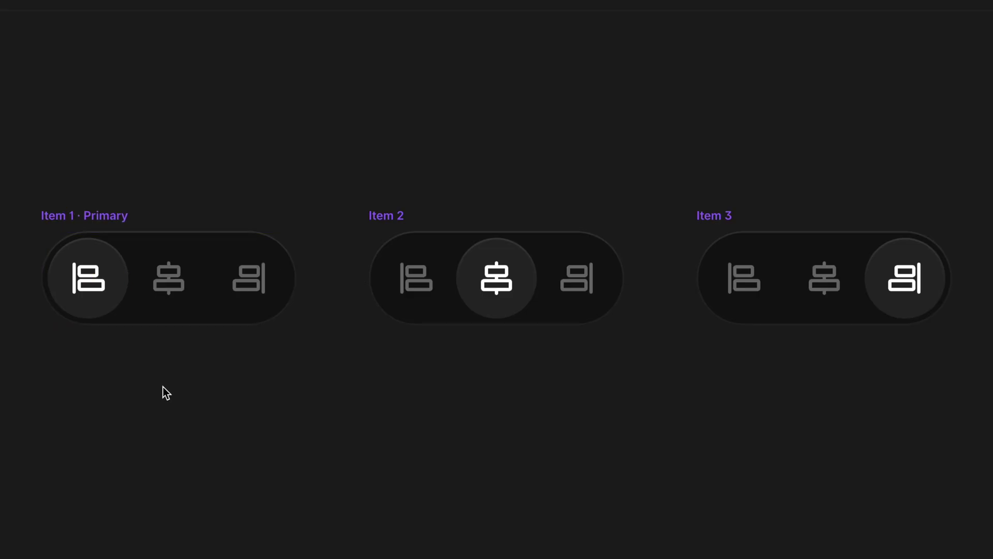
click(163, 284)
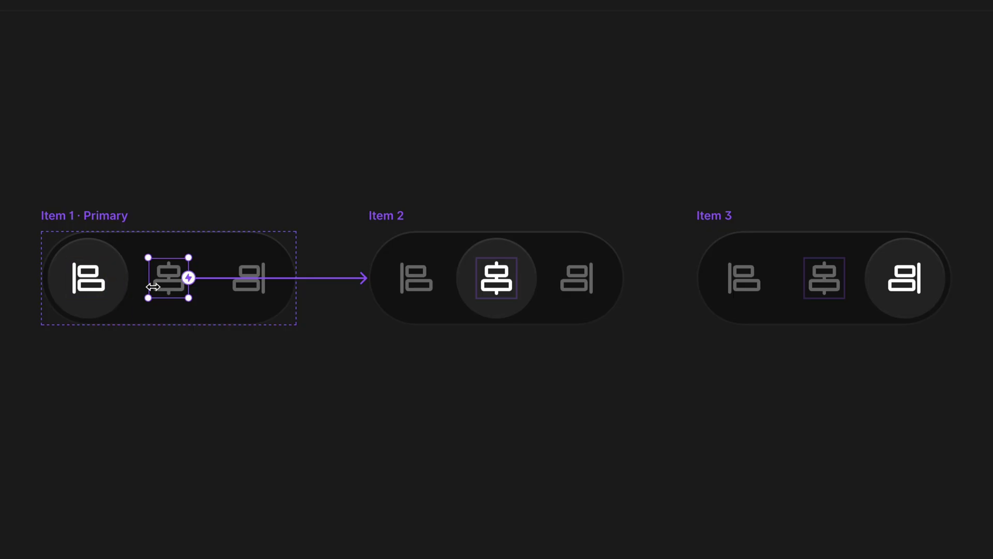
Add a Hover effect to all three icons in the primary variant together
click(89, 275)
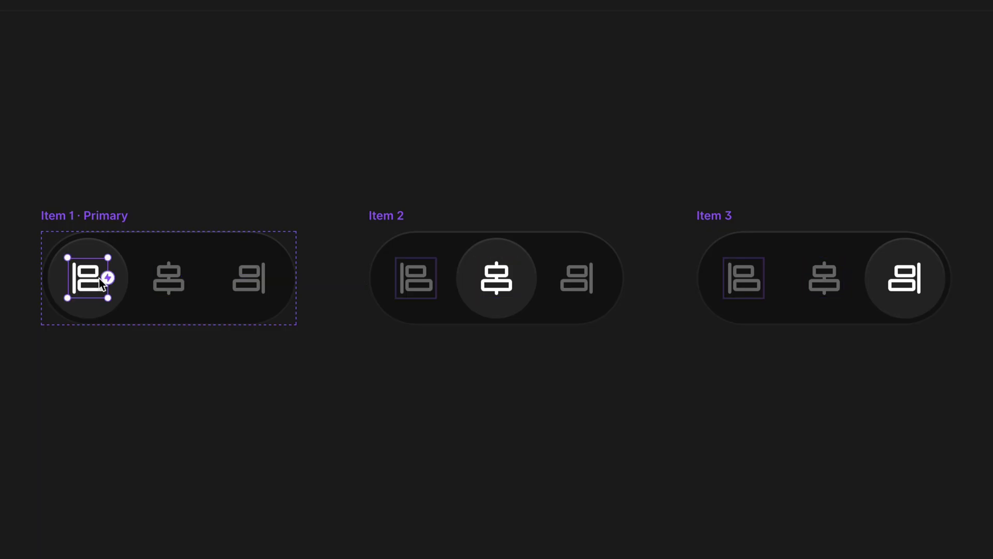
shift+click(168, 279)
shift+click(240, 281)
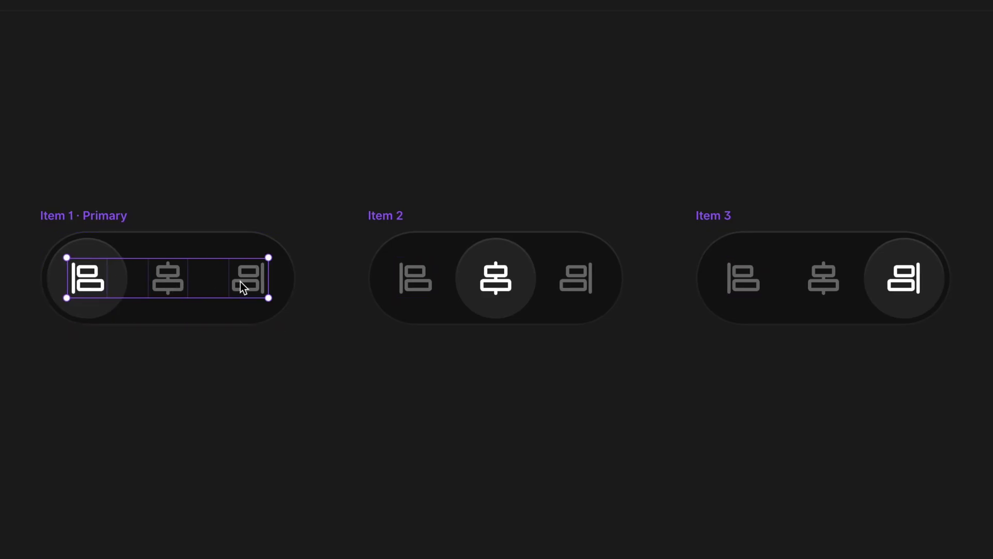
scroll(805, 271, down, 8)
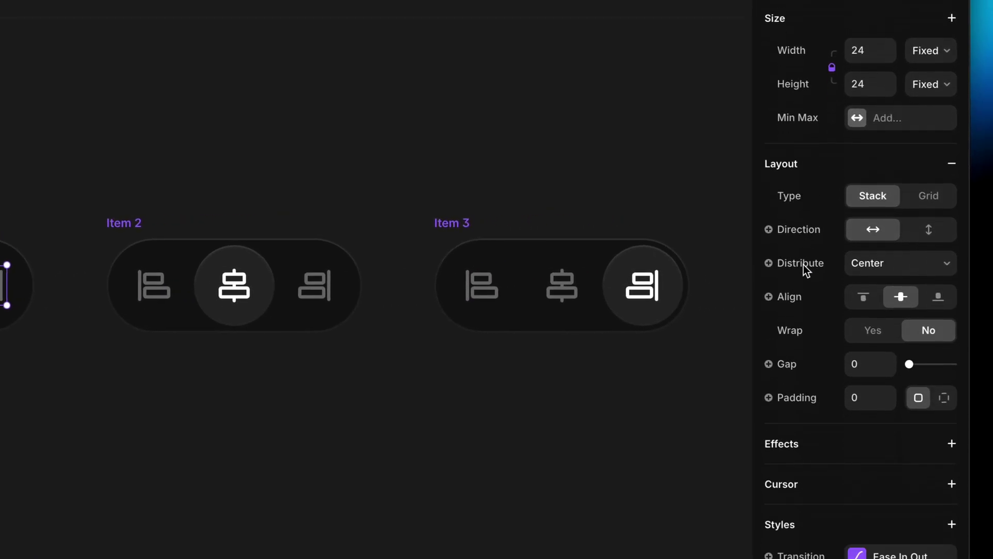
click(829, 240)
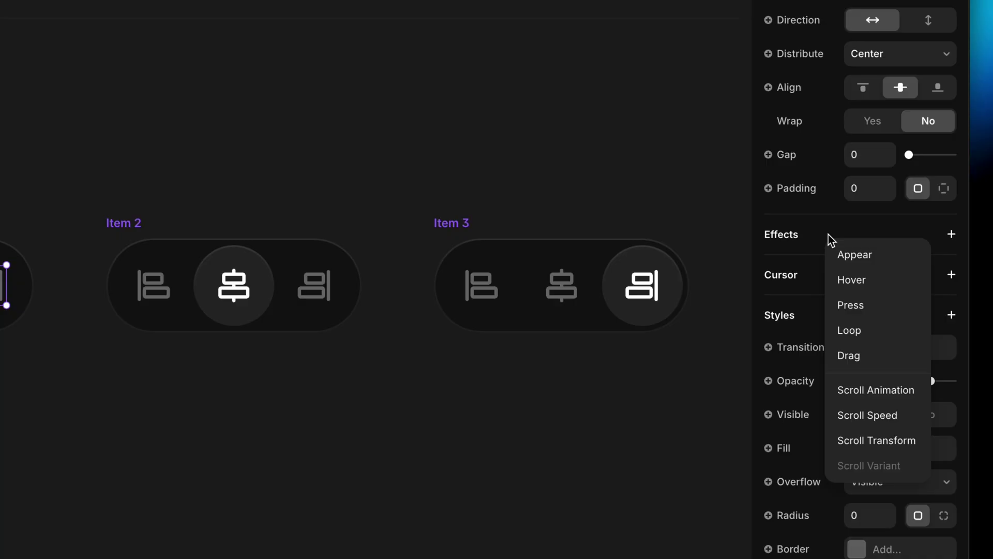
click(892, 280)
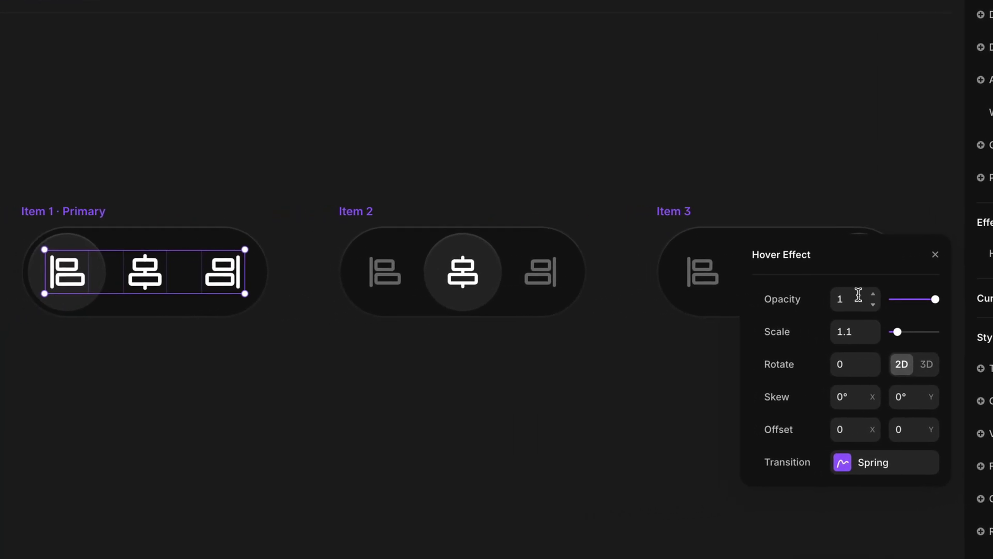
Set the icons' Hover effect to opacity 0.8 and scale 1
click(804, 299)
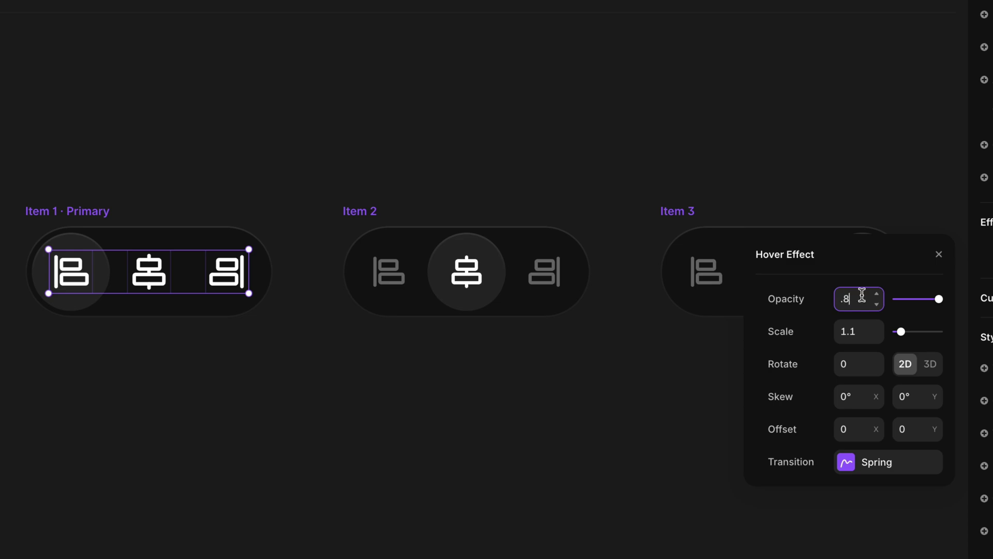
click(860, 329)
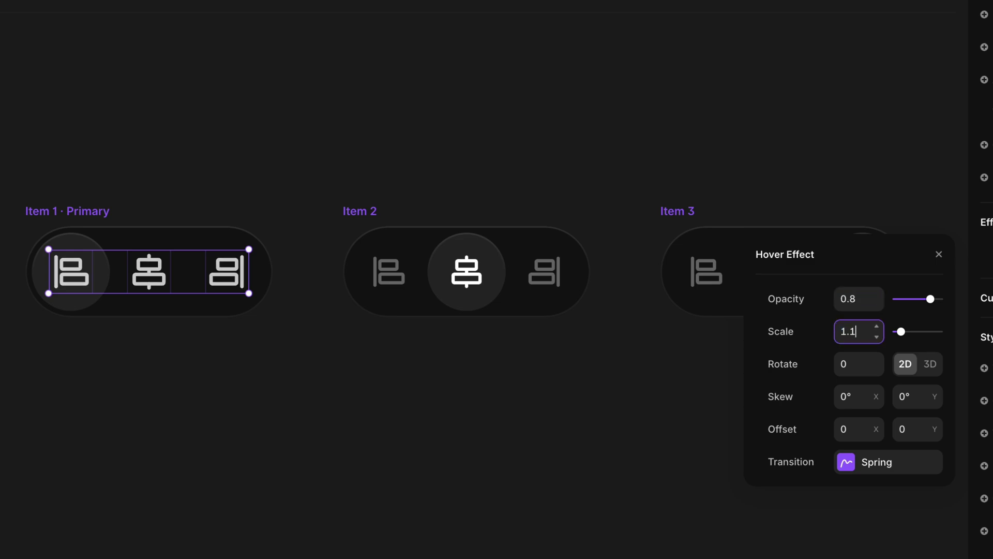
text(1)
key(Return)
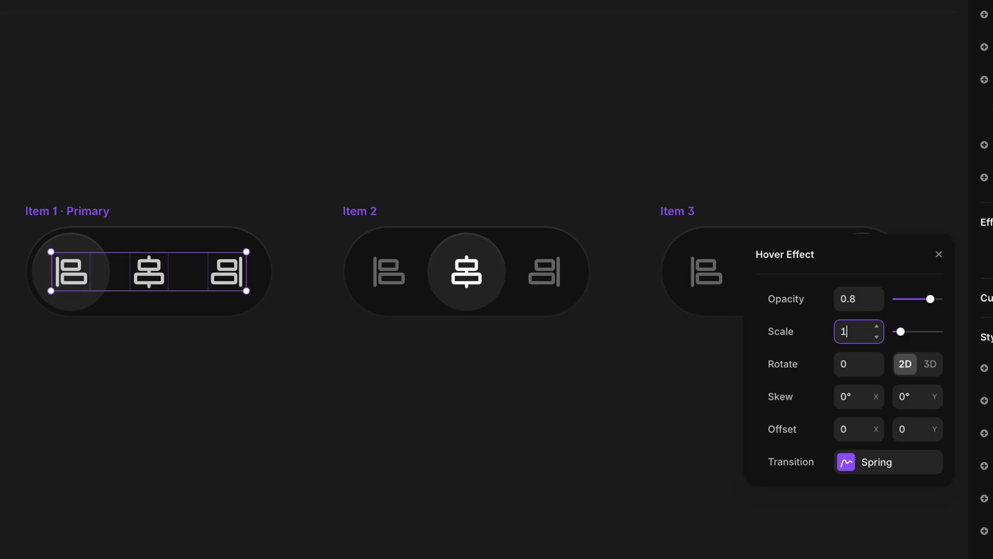
click(469, 362)
Preview the primary variant and test the icons' hover effect while switching to the center and align-right options
click(49, 211)
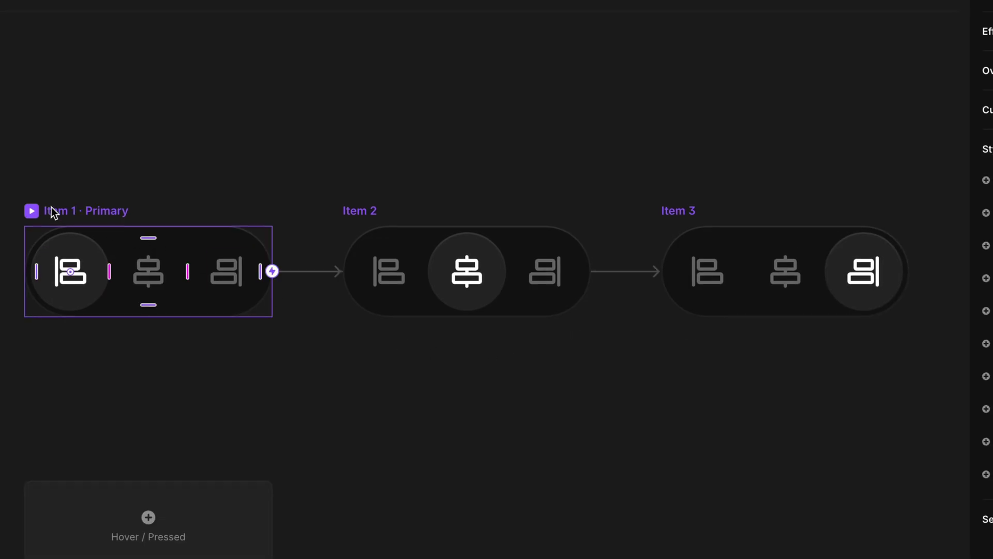
key(ctrl+alt+Return)
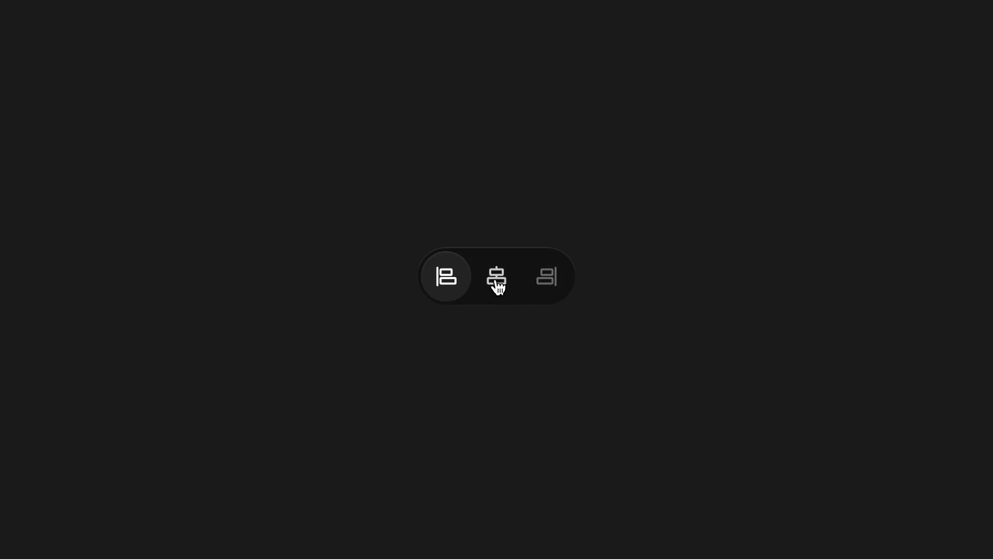
click(498, 286)
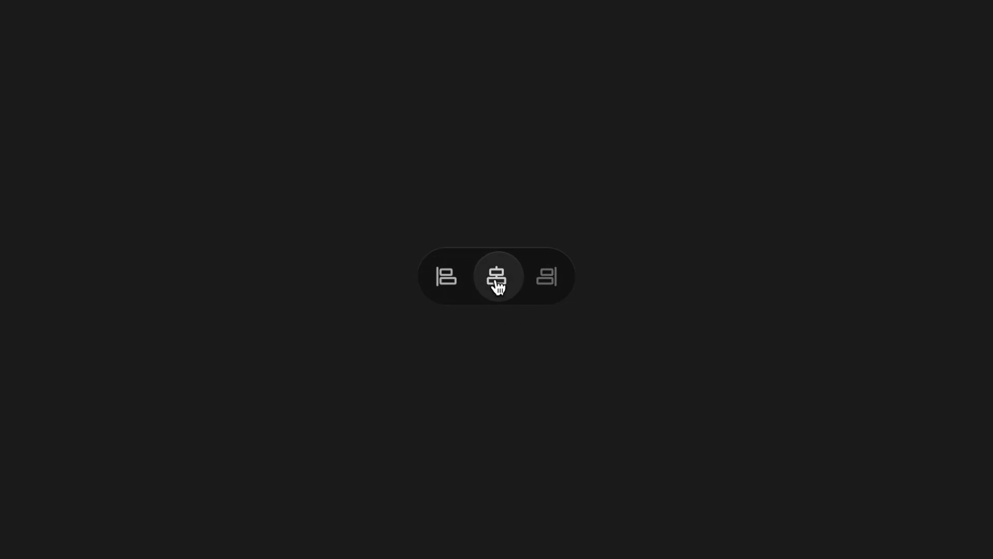
click(548, 283)
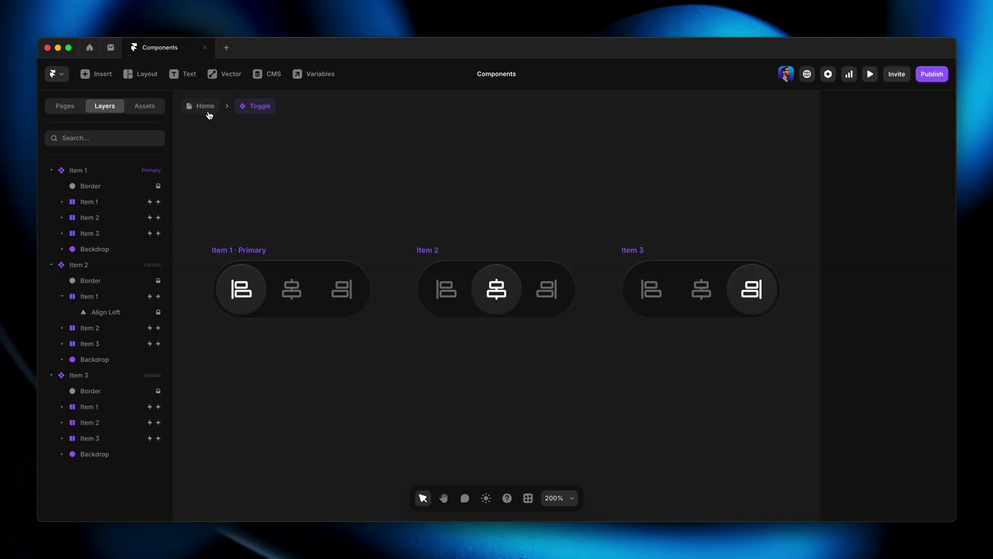
Return to the Home page, preview it, and test the toggle by switching back and forth between all three icons
click(209, 113)
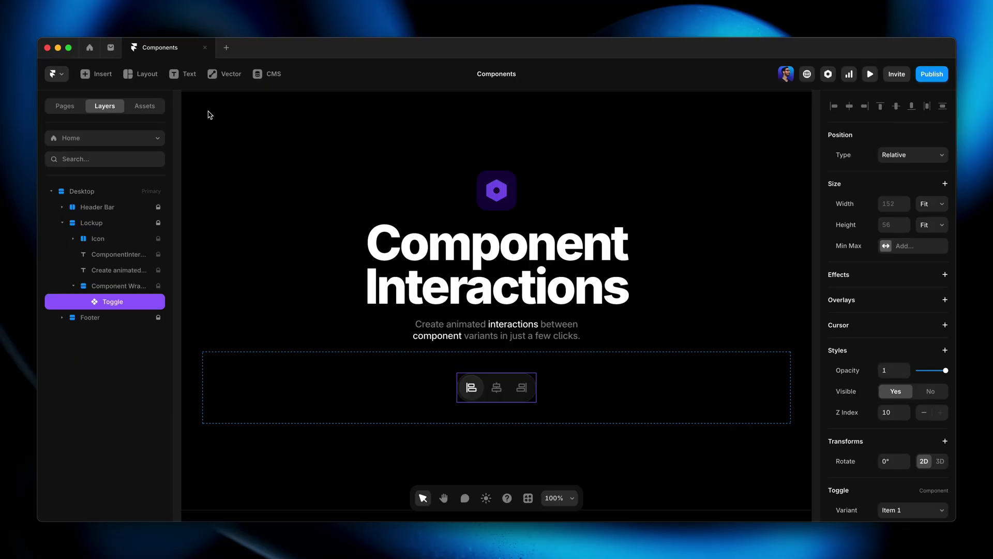
key(super+p)
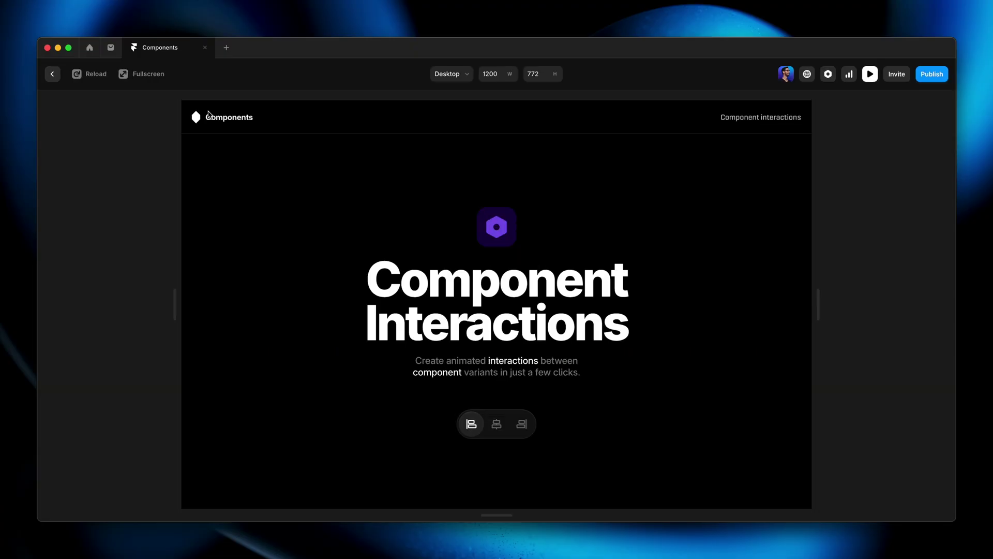
click(497, 425)
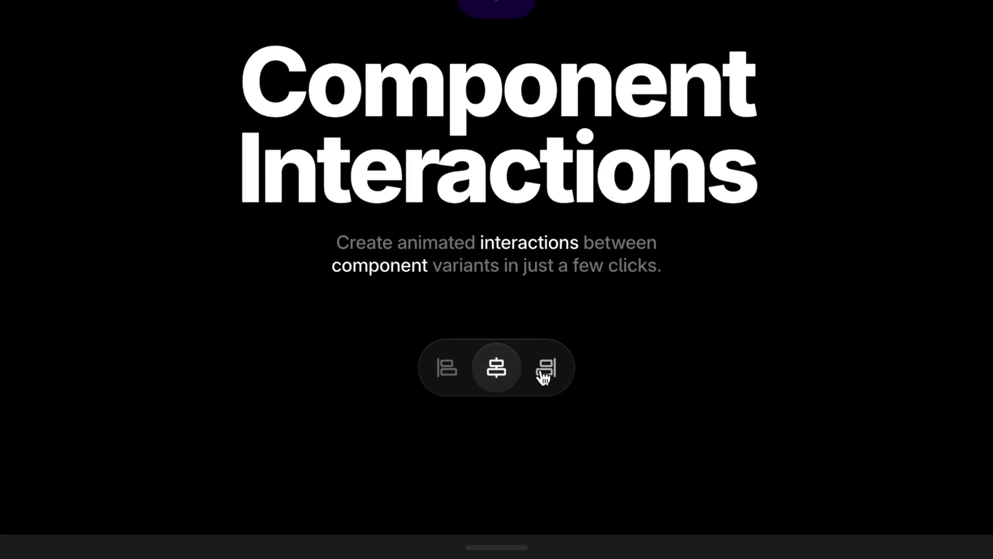
click(543, 375)
click(499, 376)
click(444, 378)
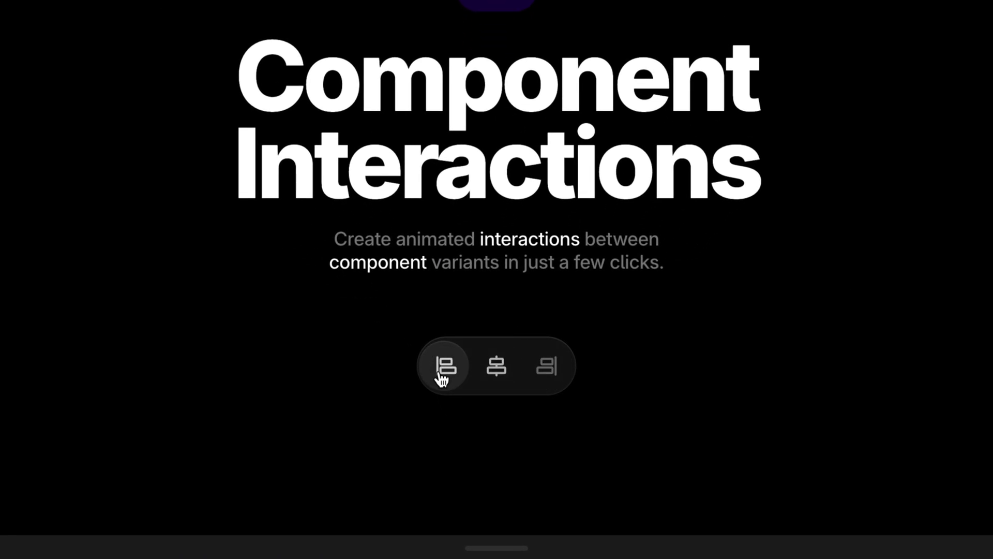
click(494, 379)
click(543, 377)
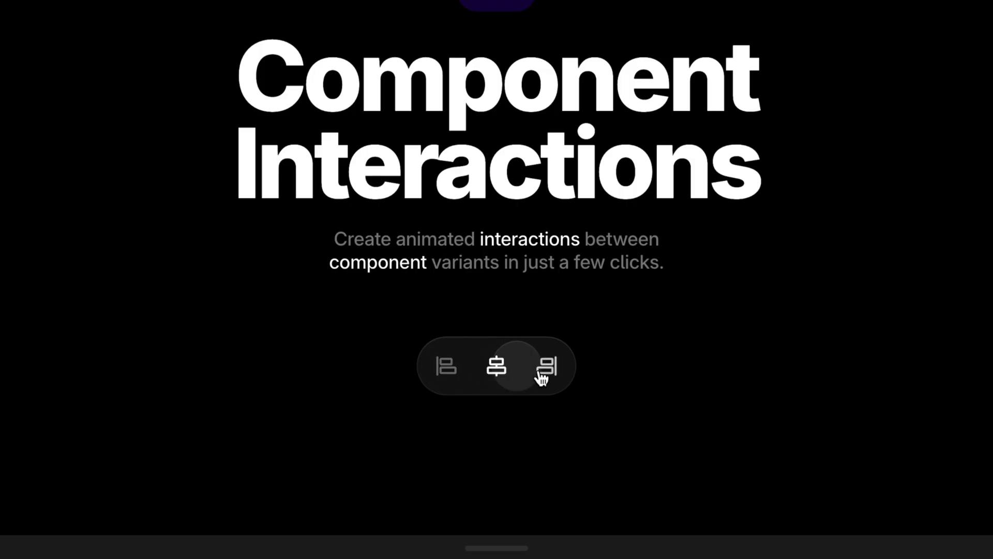
click(499, 378)
click(444, 375)
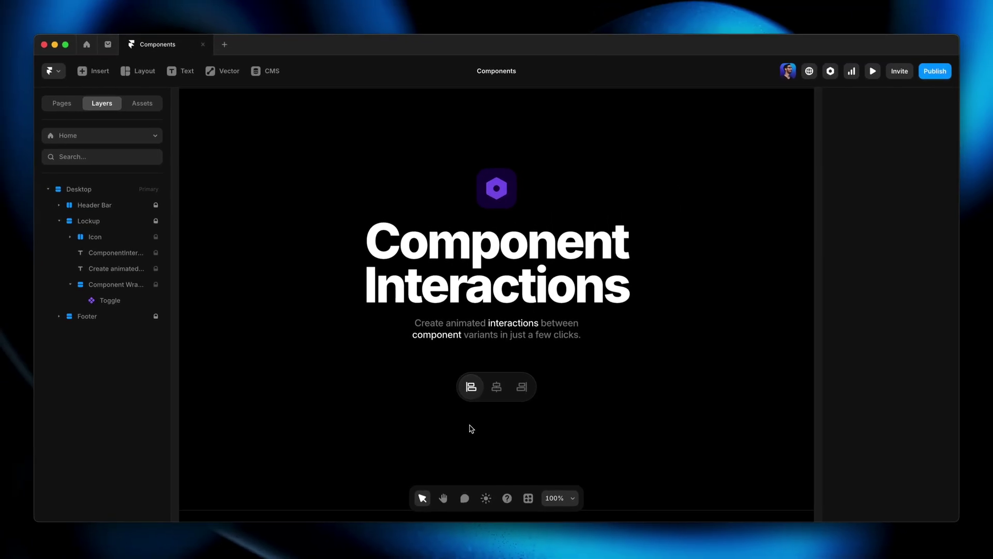
Reopen the Toggle component and examine the trigger options of the align-left icon's Set Variant interaction in the primary variant, leaving it on Click
double_click(494, 382)
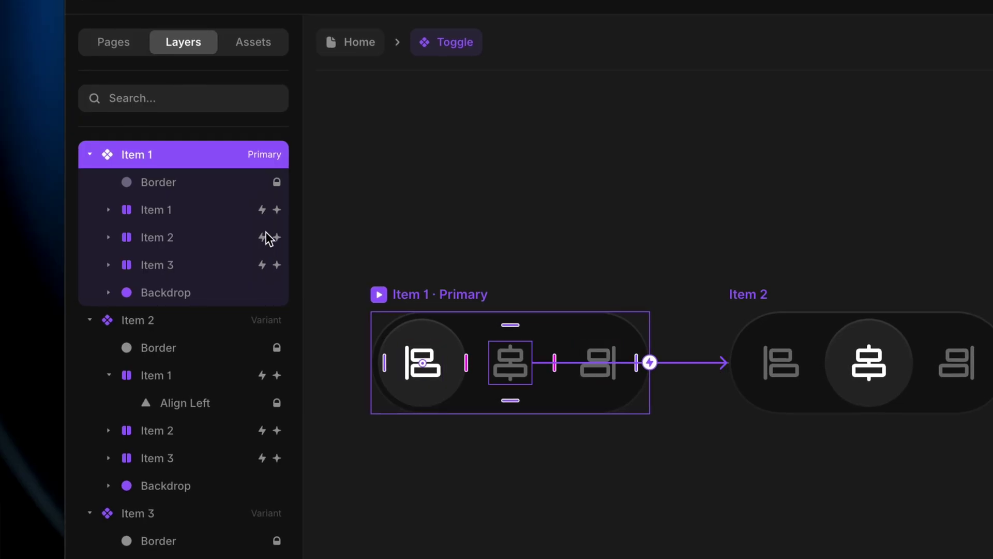
click(205, 218)
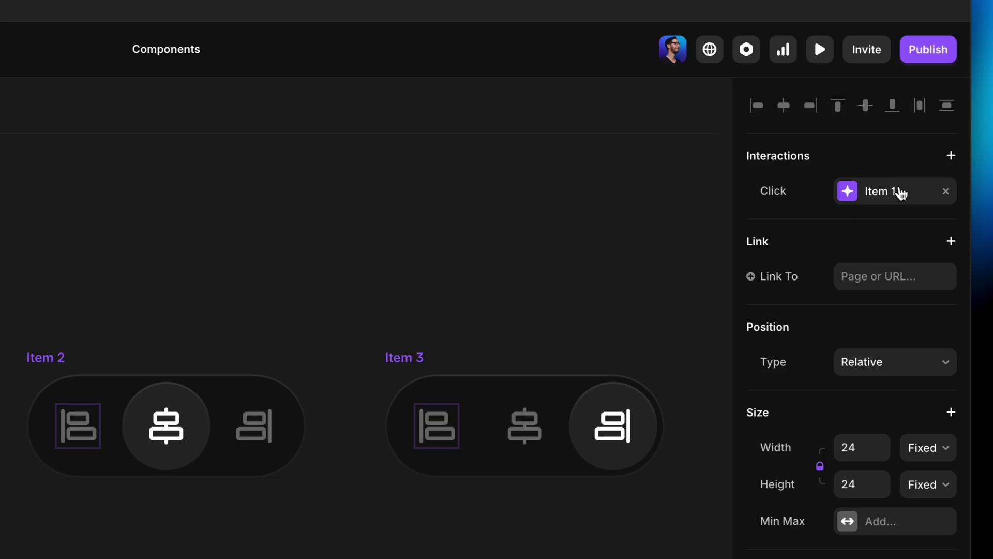
click(855, 195)
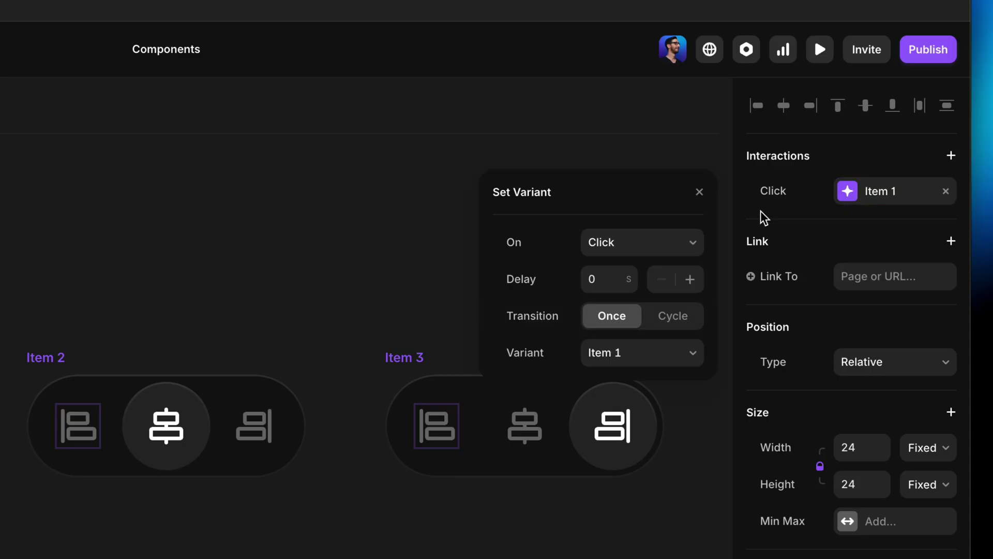
click(678, 243)
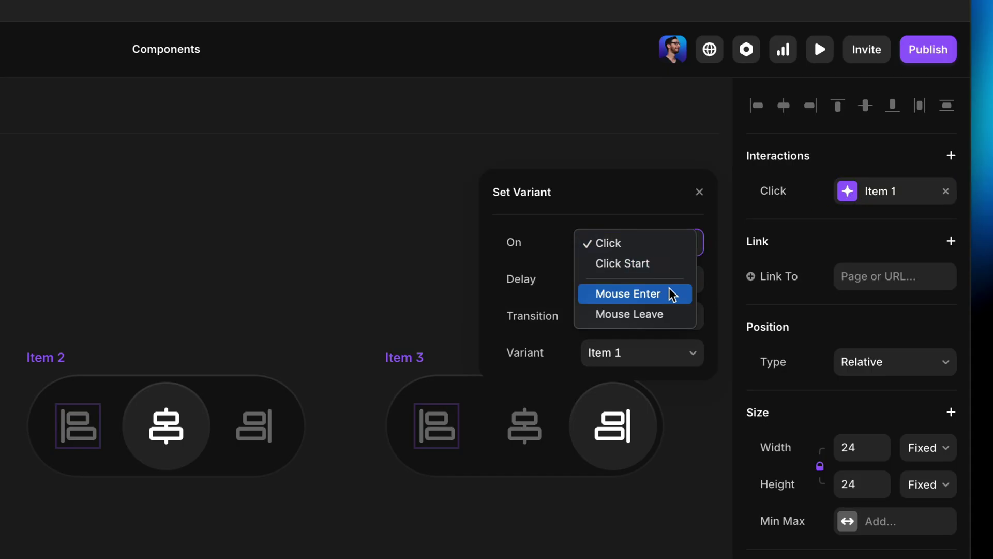
click(661, 246)
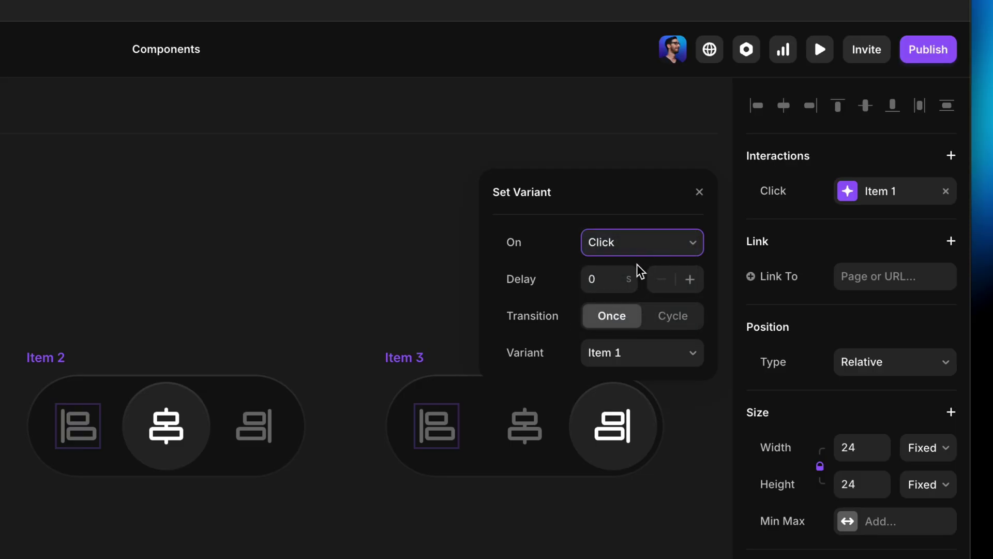